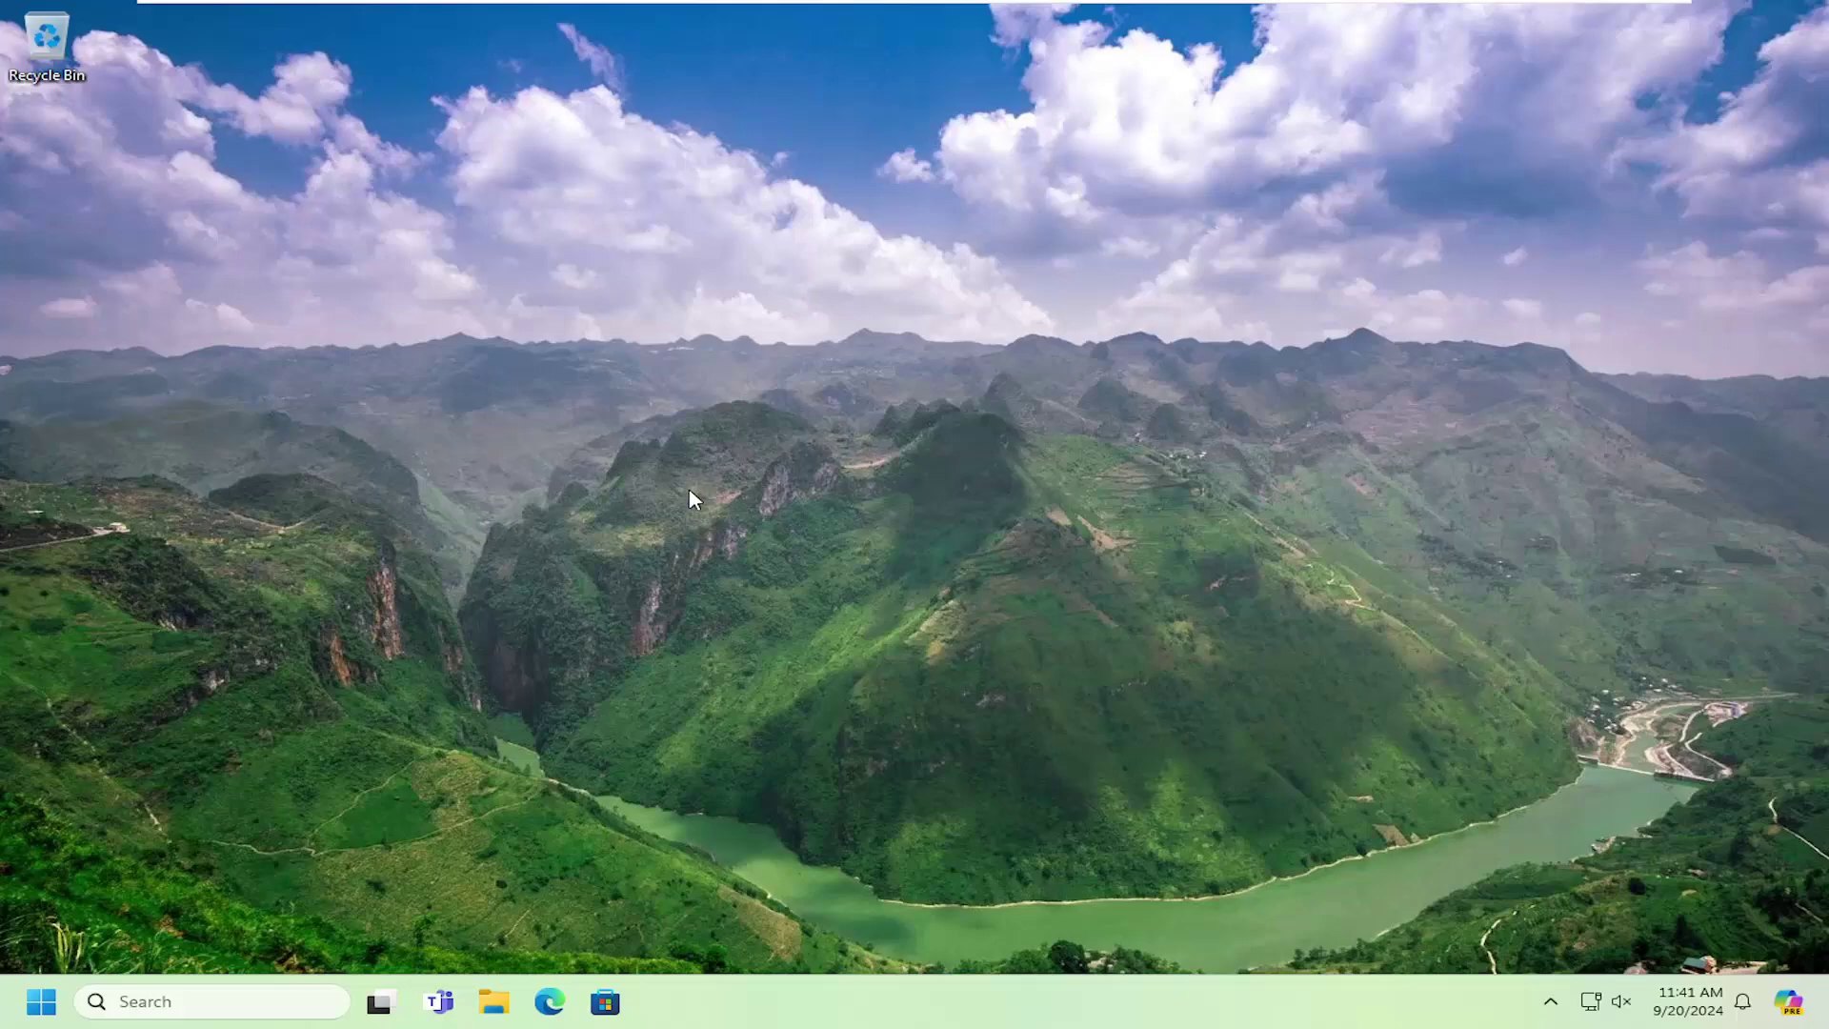
# Run Disk Cleanup on drive C: and permanently delete the checked junk files (about 173 MB)
pyautogui.click(40, 1005)
pyautogui.write('disk clean')
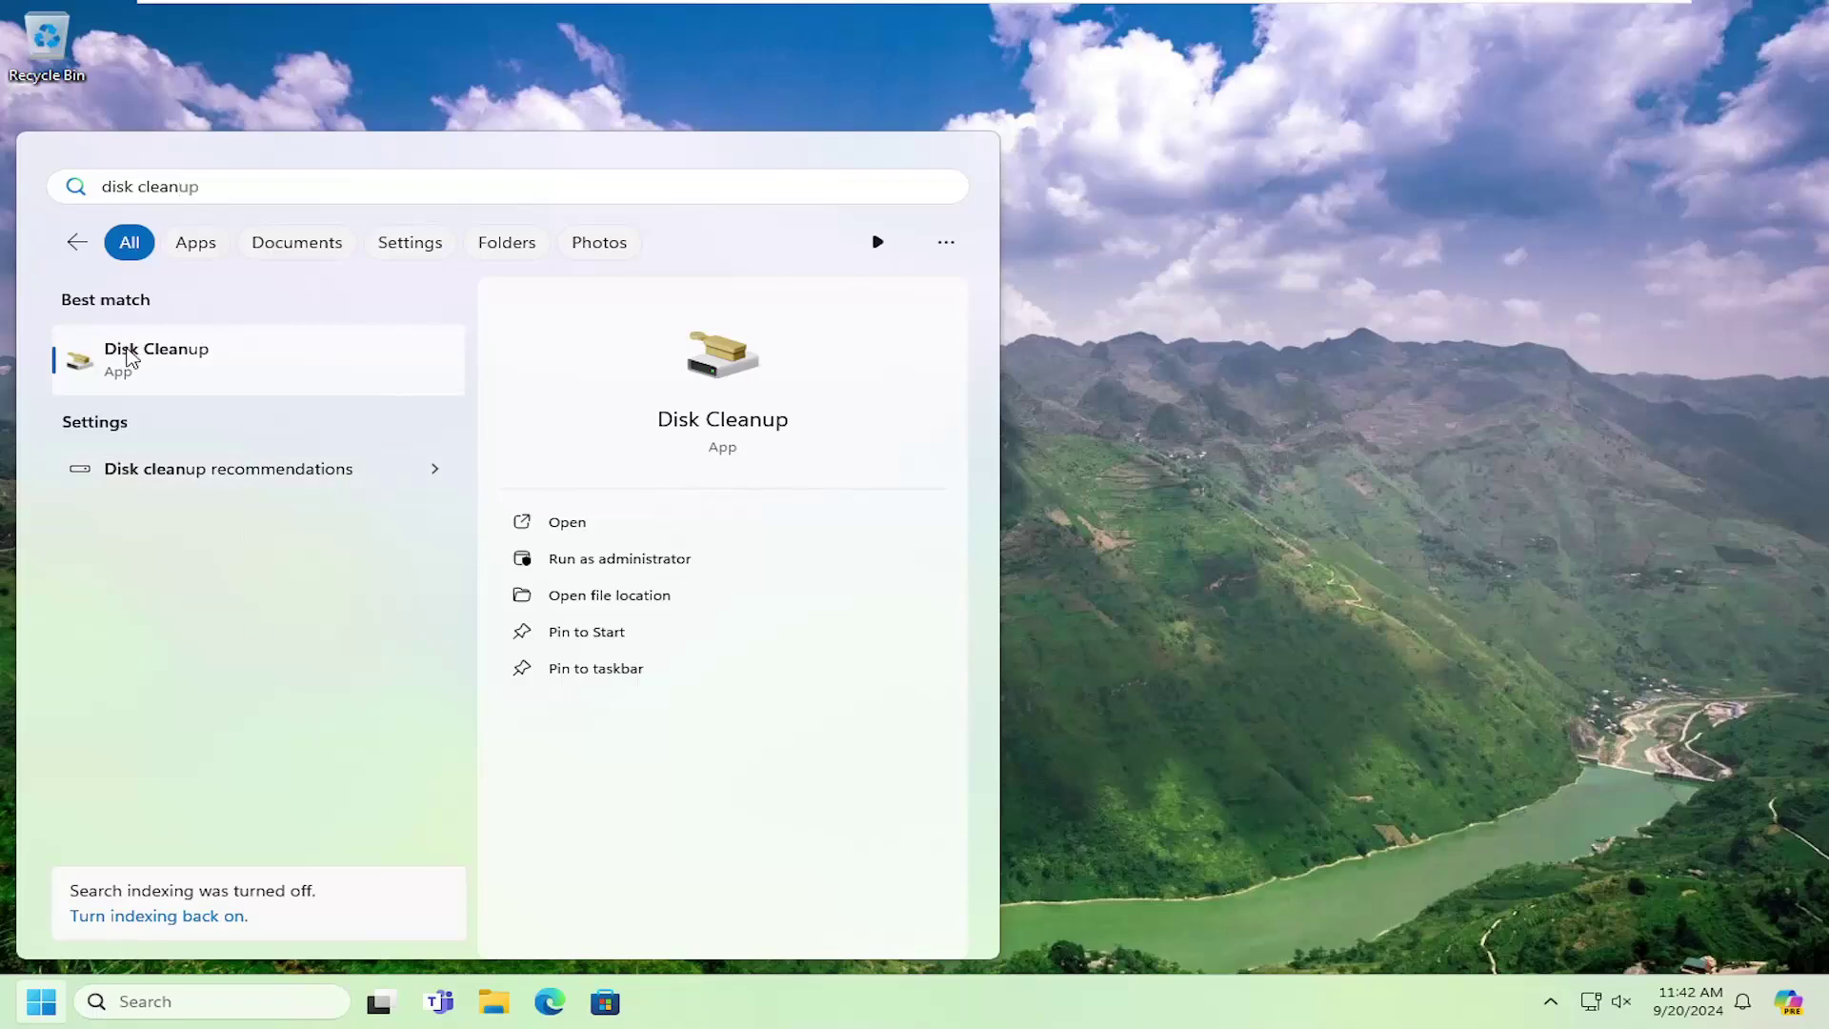
pyautogui.click(160, 362)
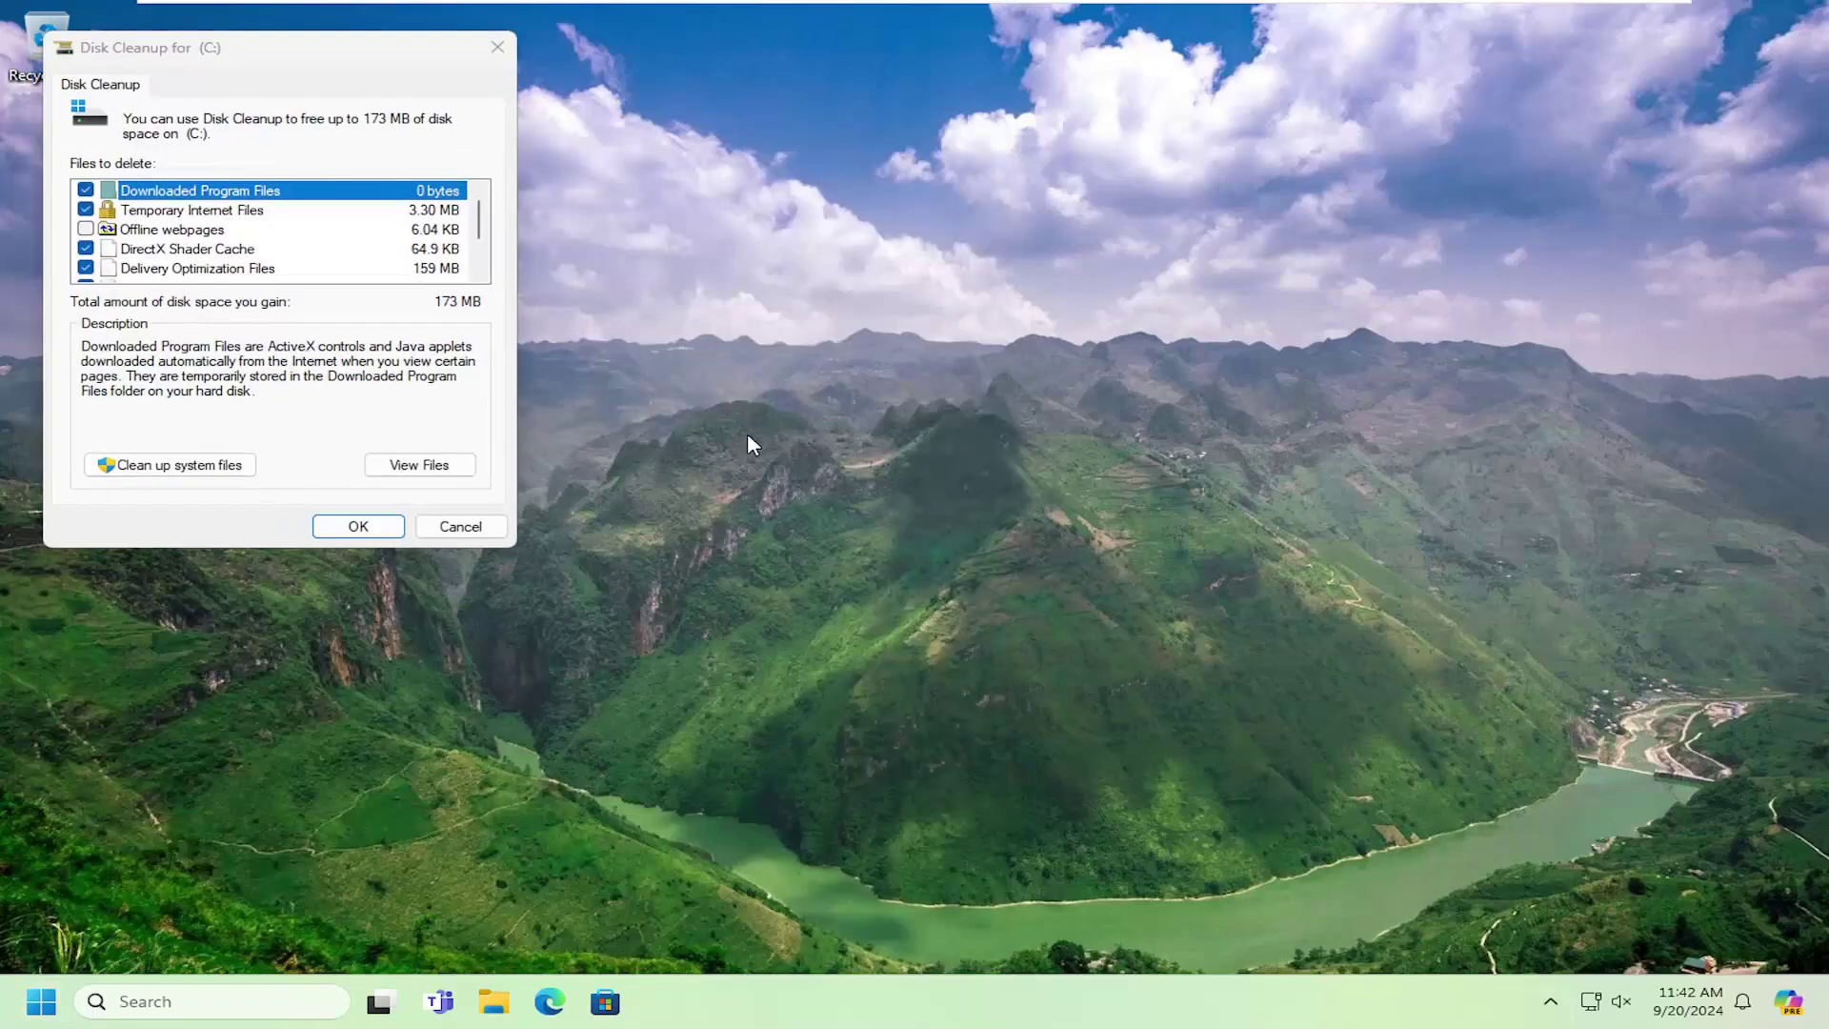
pyautogui.moveTo(345, 69); pyautogui.dragTo(945, 238)
pyautogui.scroll(-1, 839, 426)
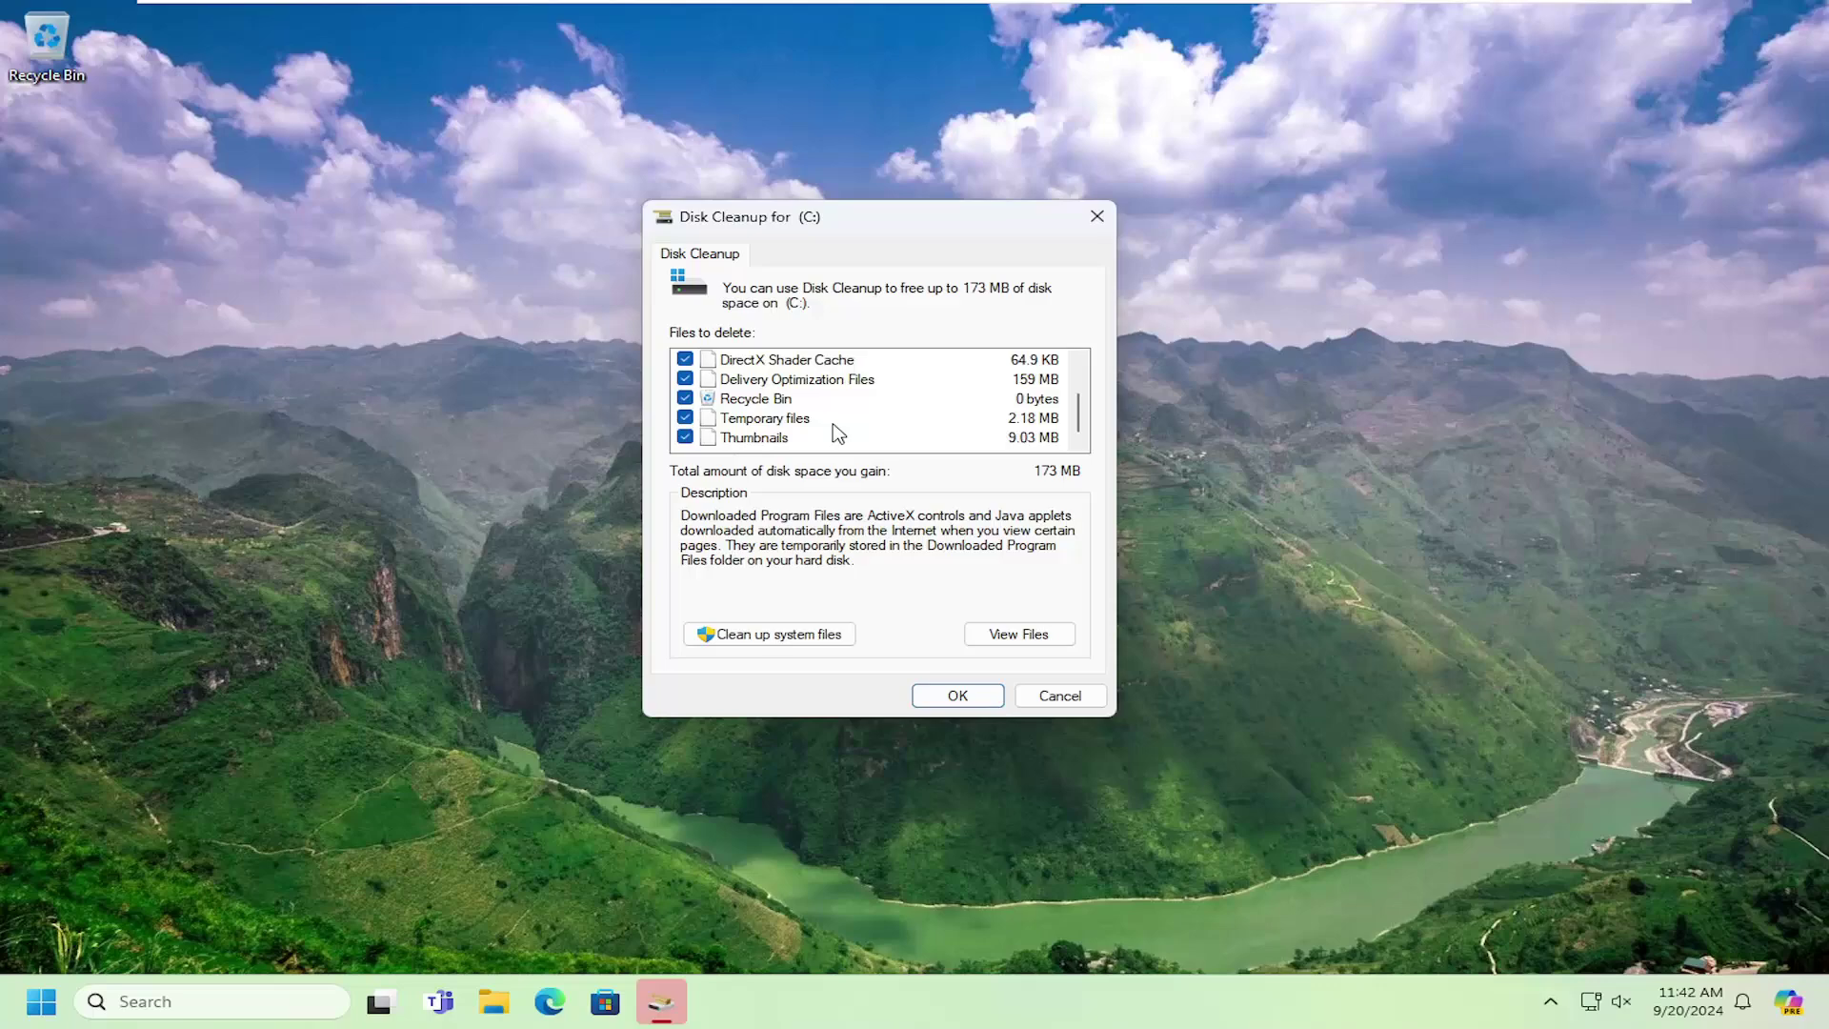
pyautogui.click(958, 695)
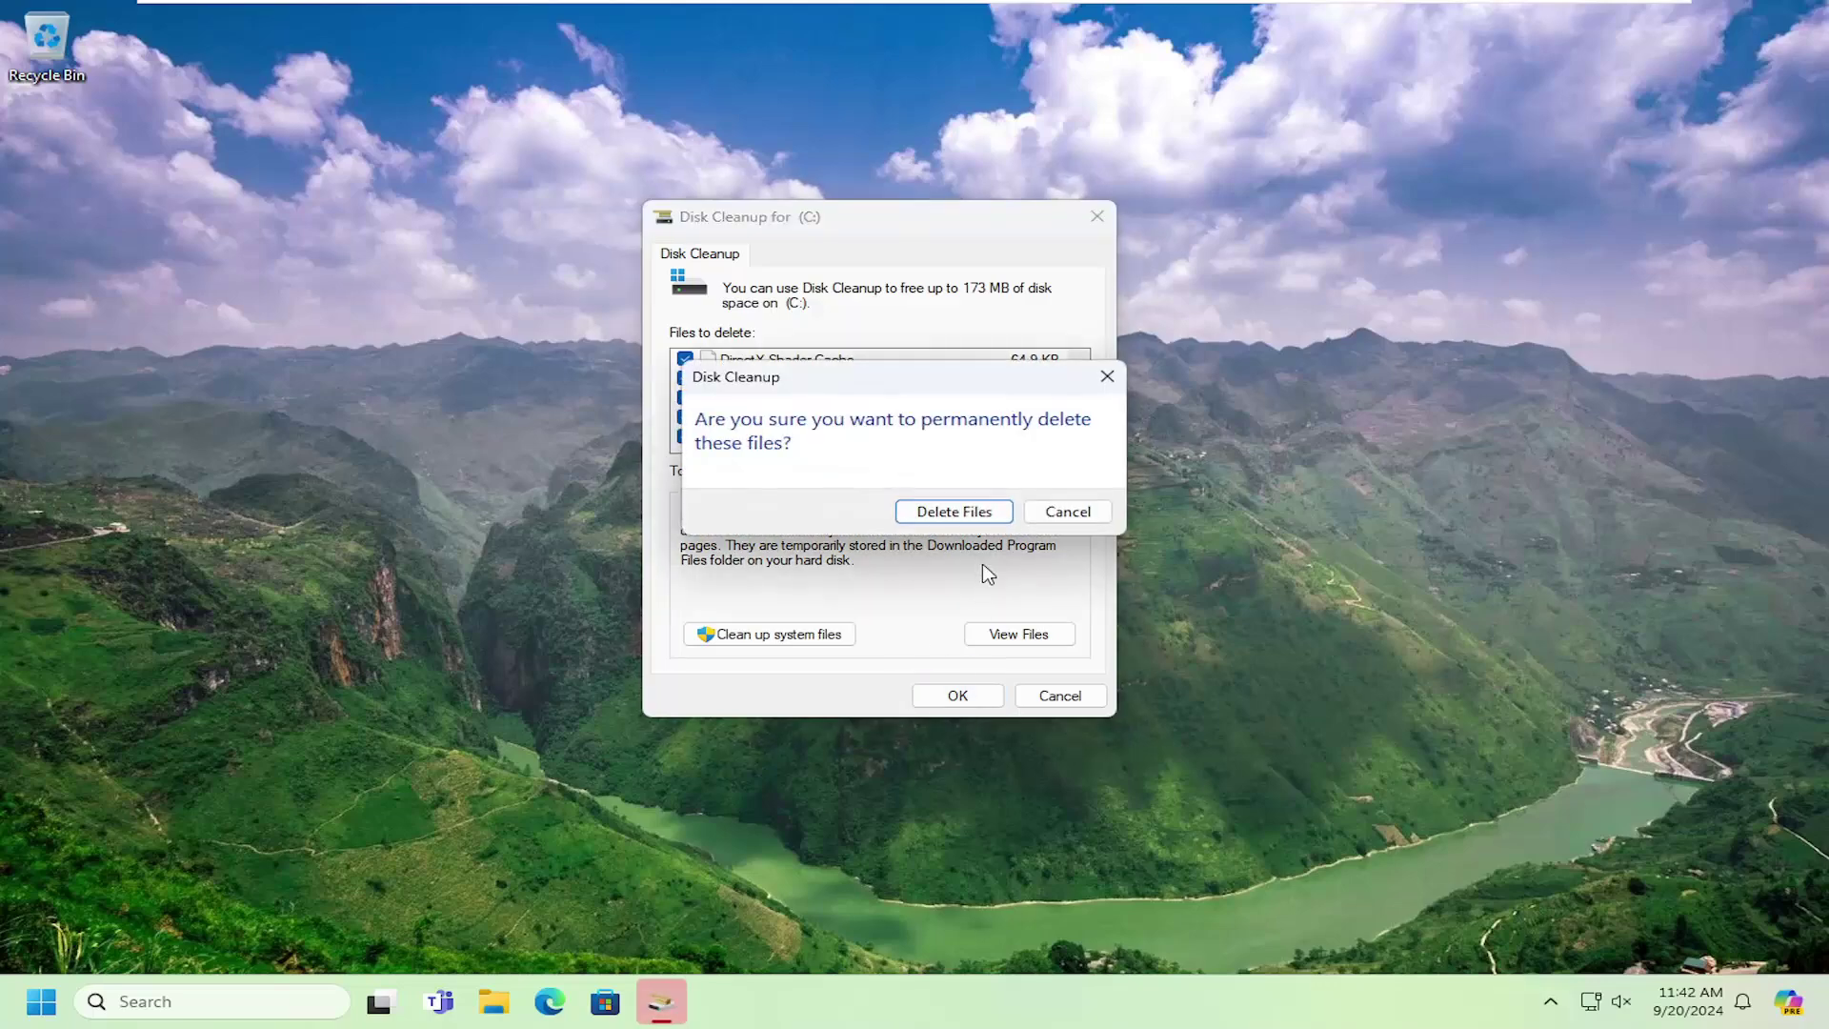
pyautogui.click(962, 511)
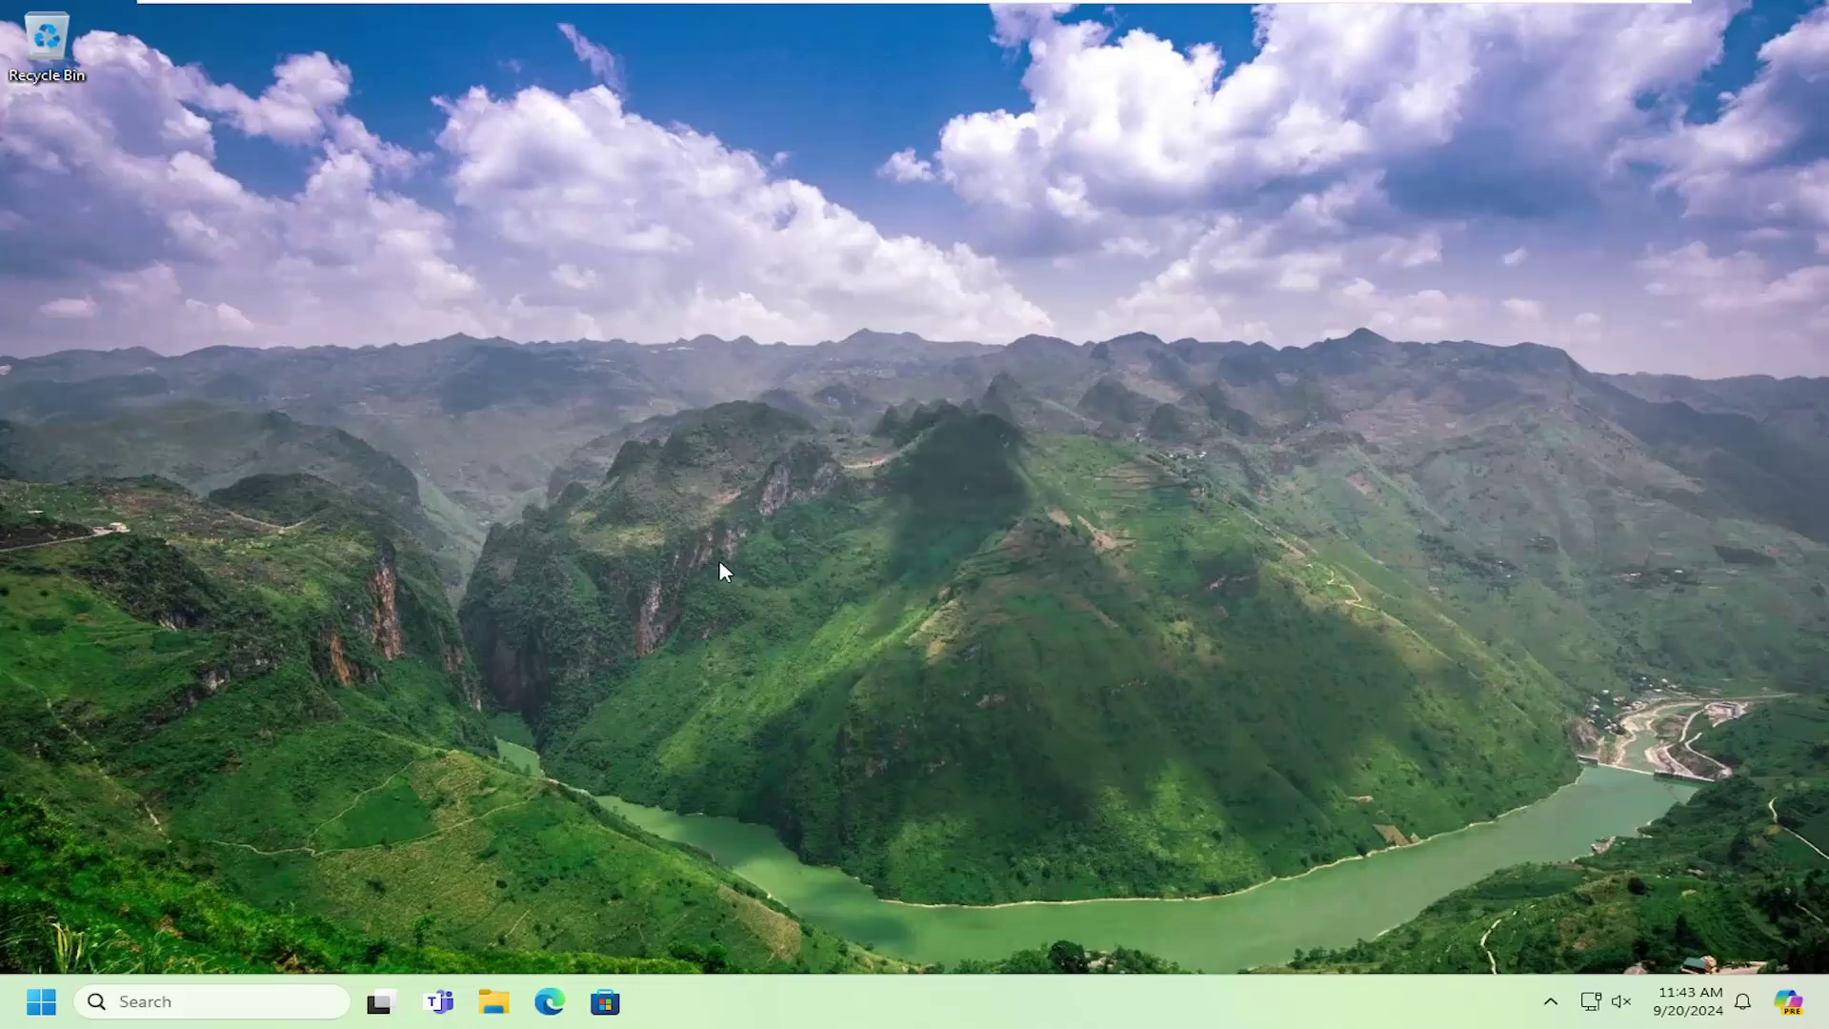
# Rerun Disk Cleanup including system files and permanently delete Windows Update Cleanup and others (up to 709 MB)
pyautogui.click(37, 1002)
pyautogui.write('disk cle')
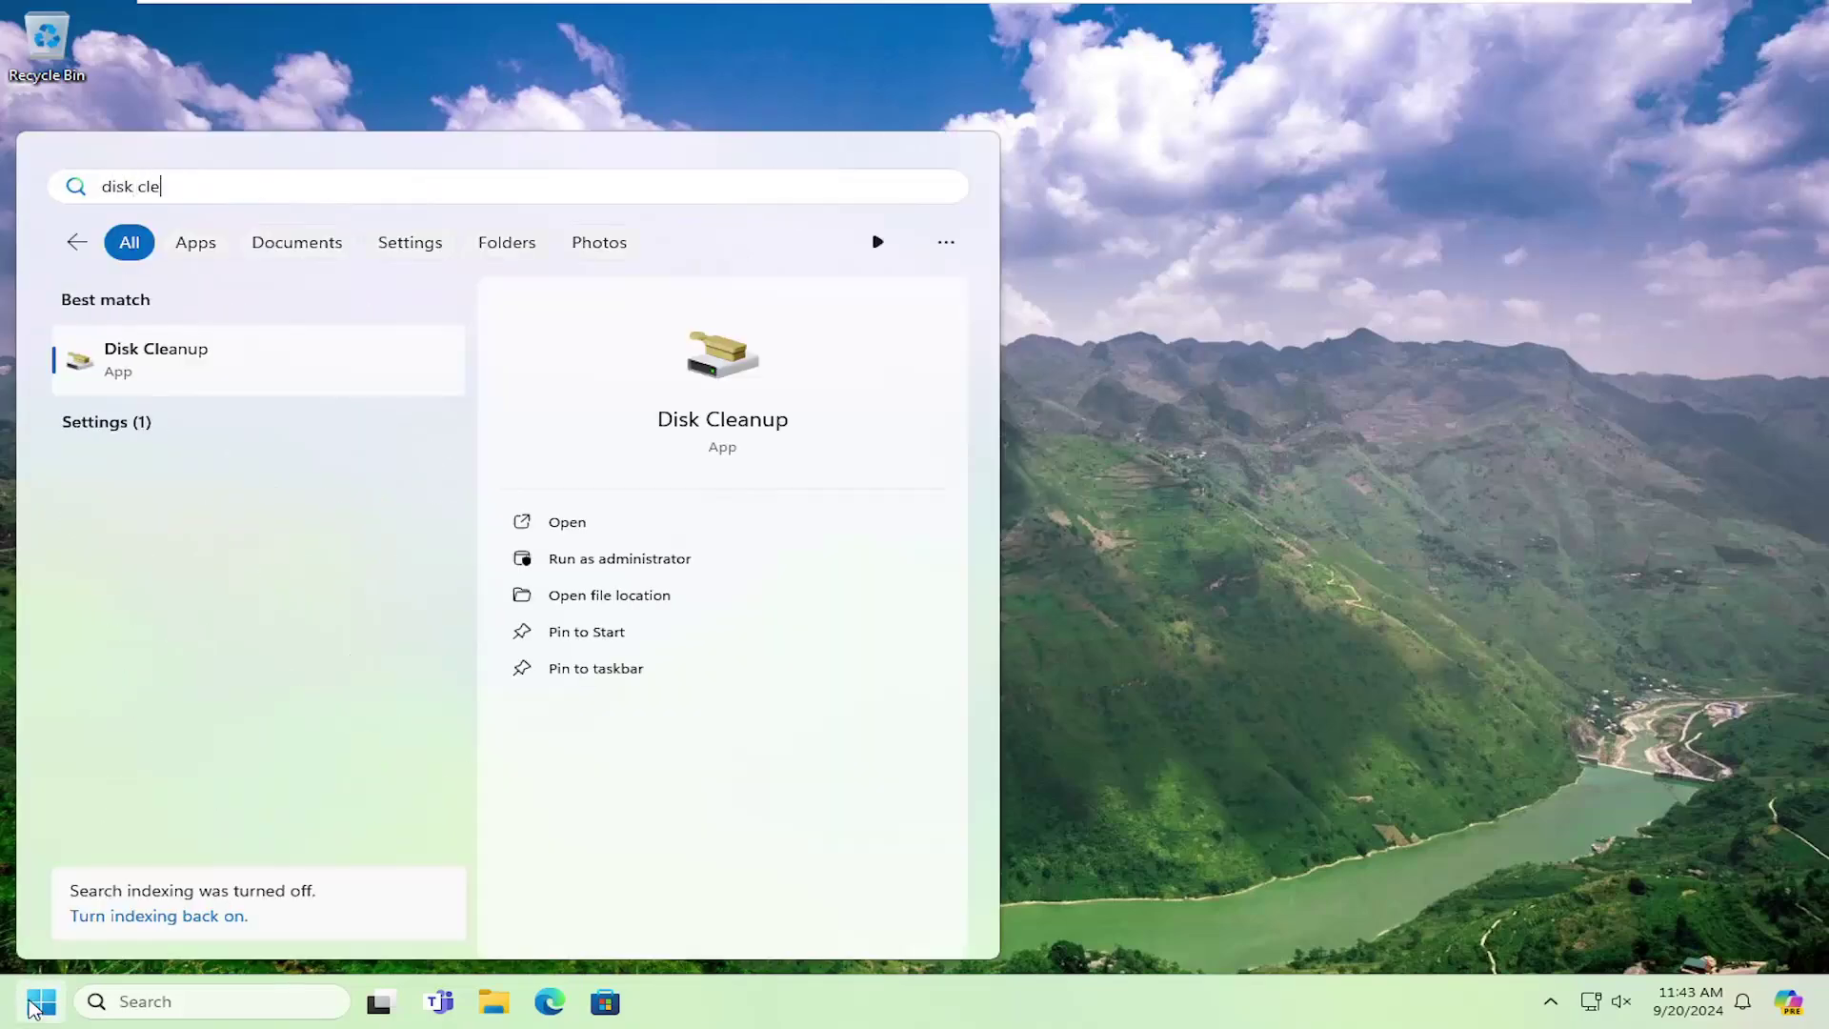
pyautogui.press('Return')
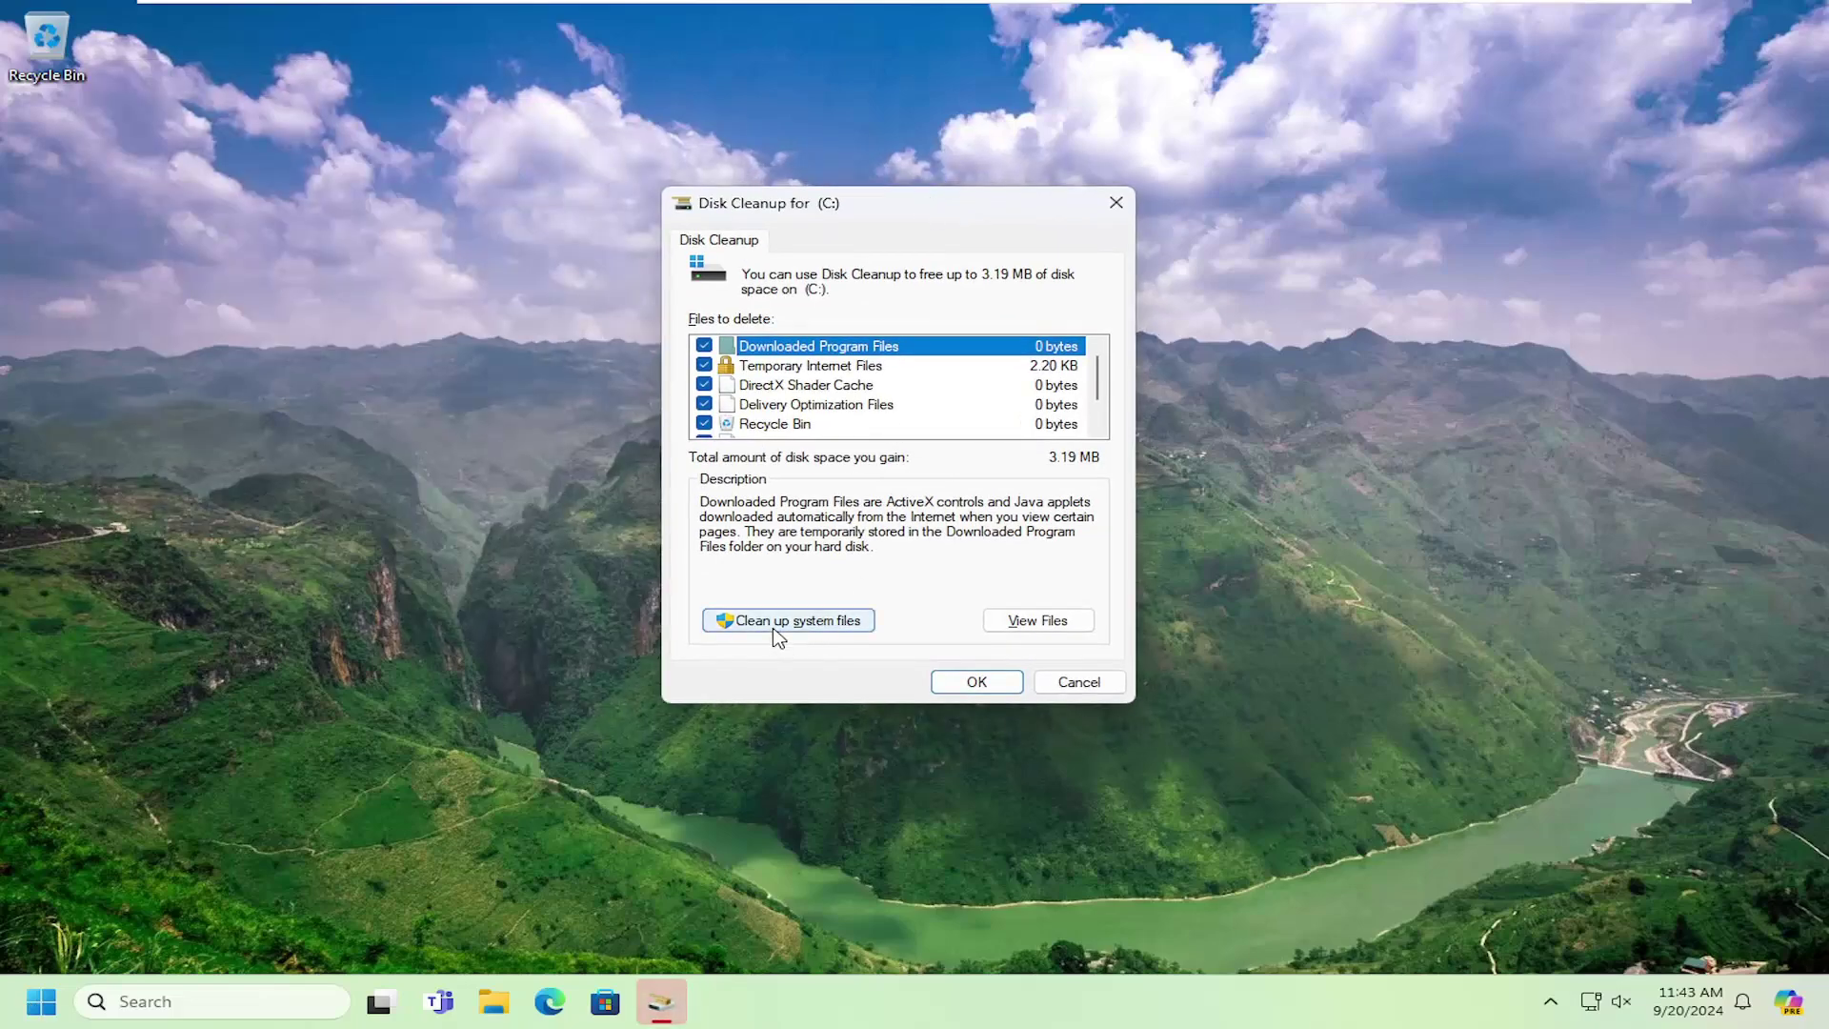
pyautogui.click(816, 623)
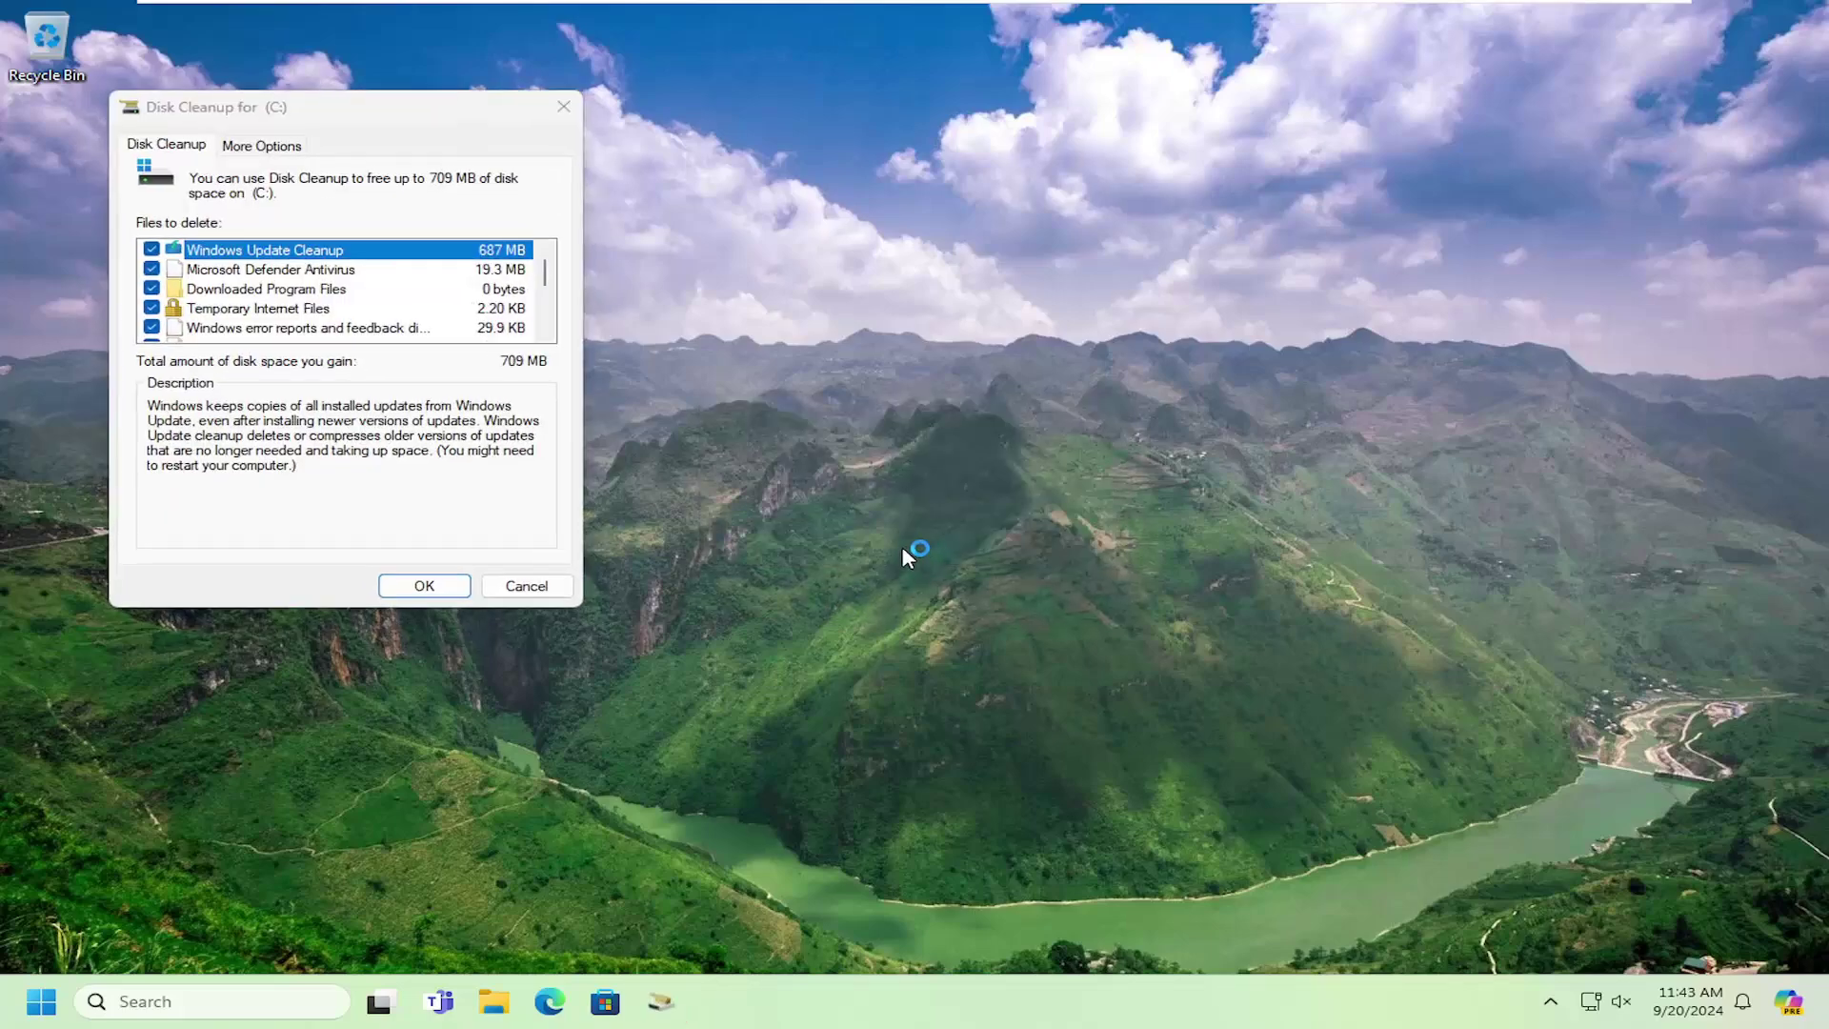
pyautogui.moveTo(425, 111); pyautogui.dragTo(964, 270)
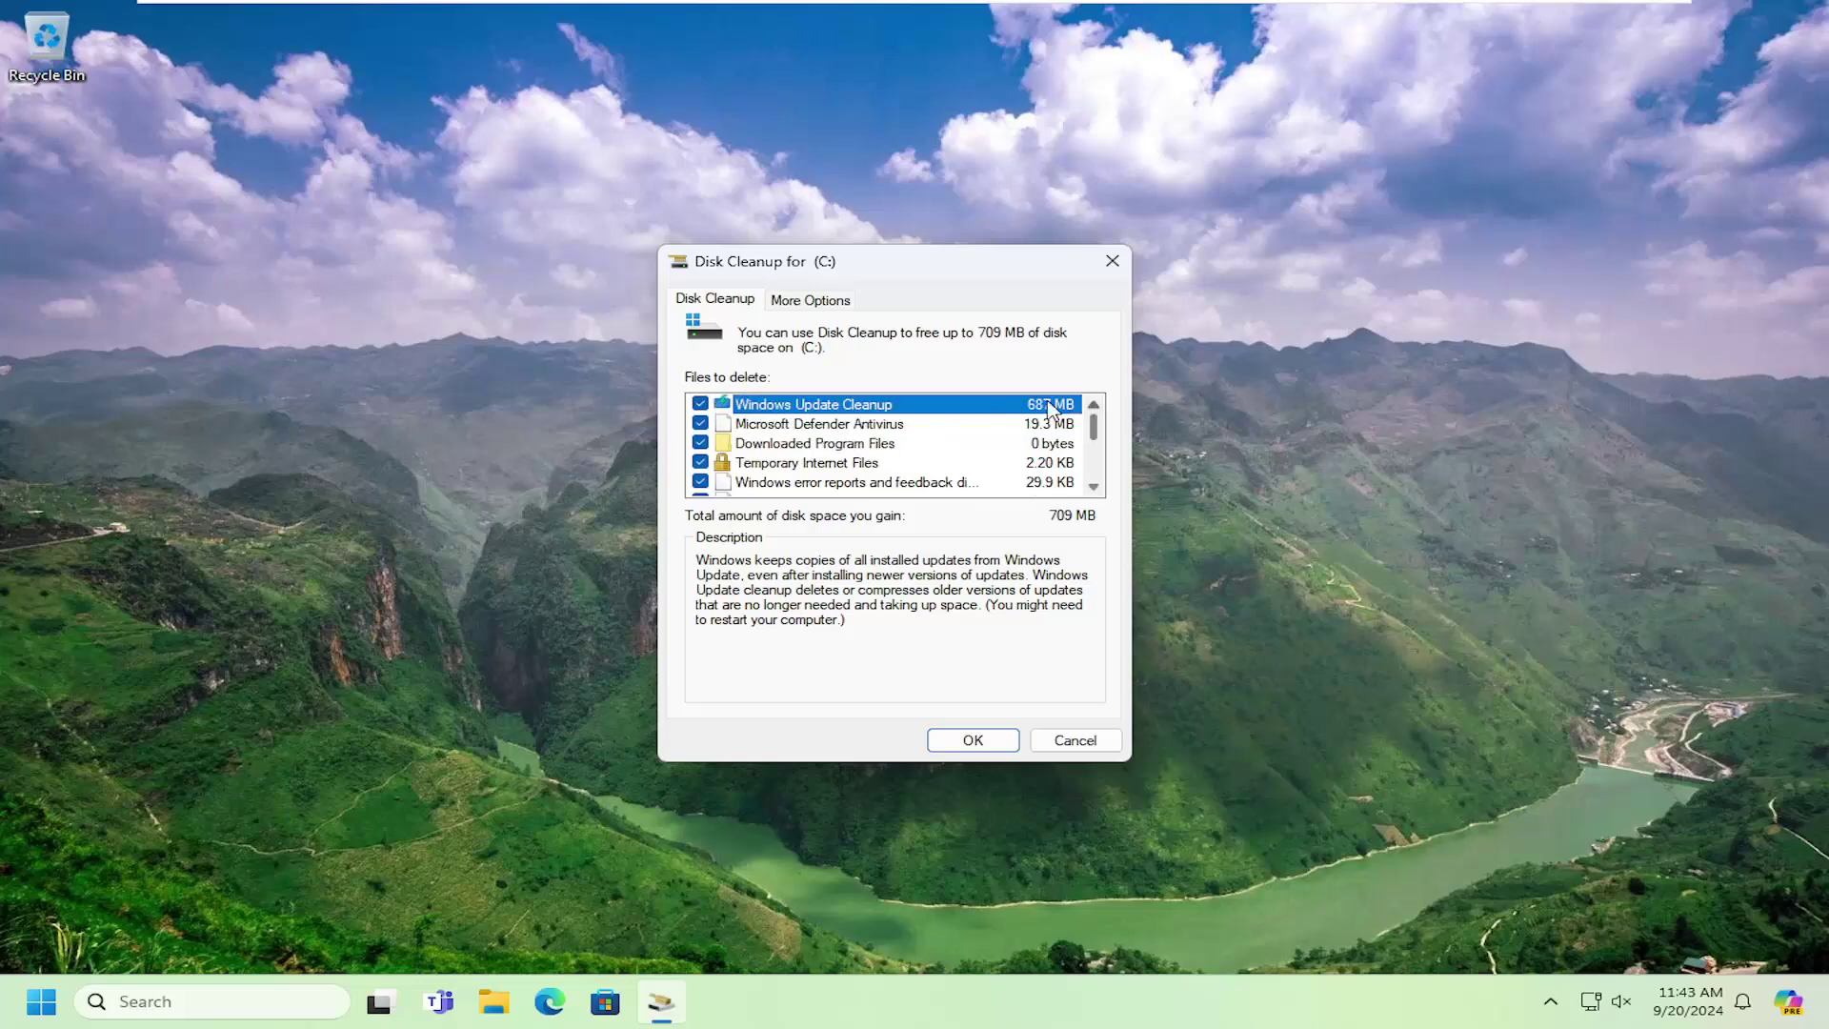
pyautogui.click(970, 740)
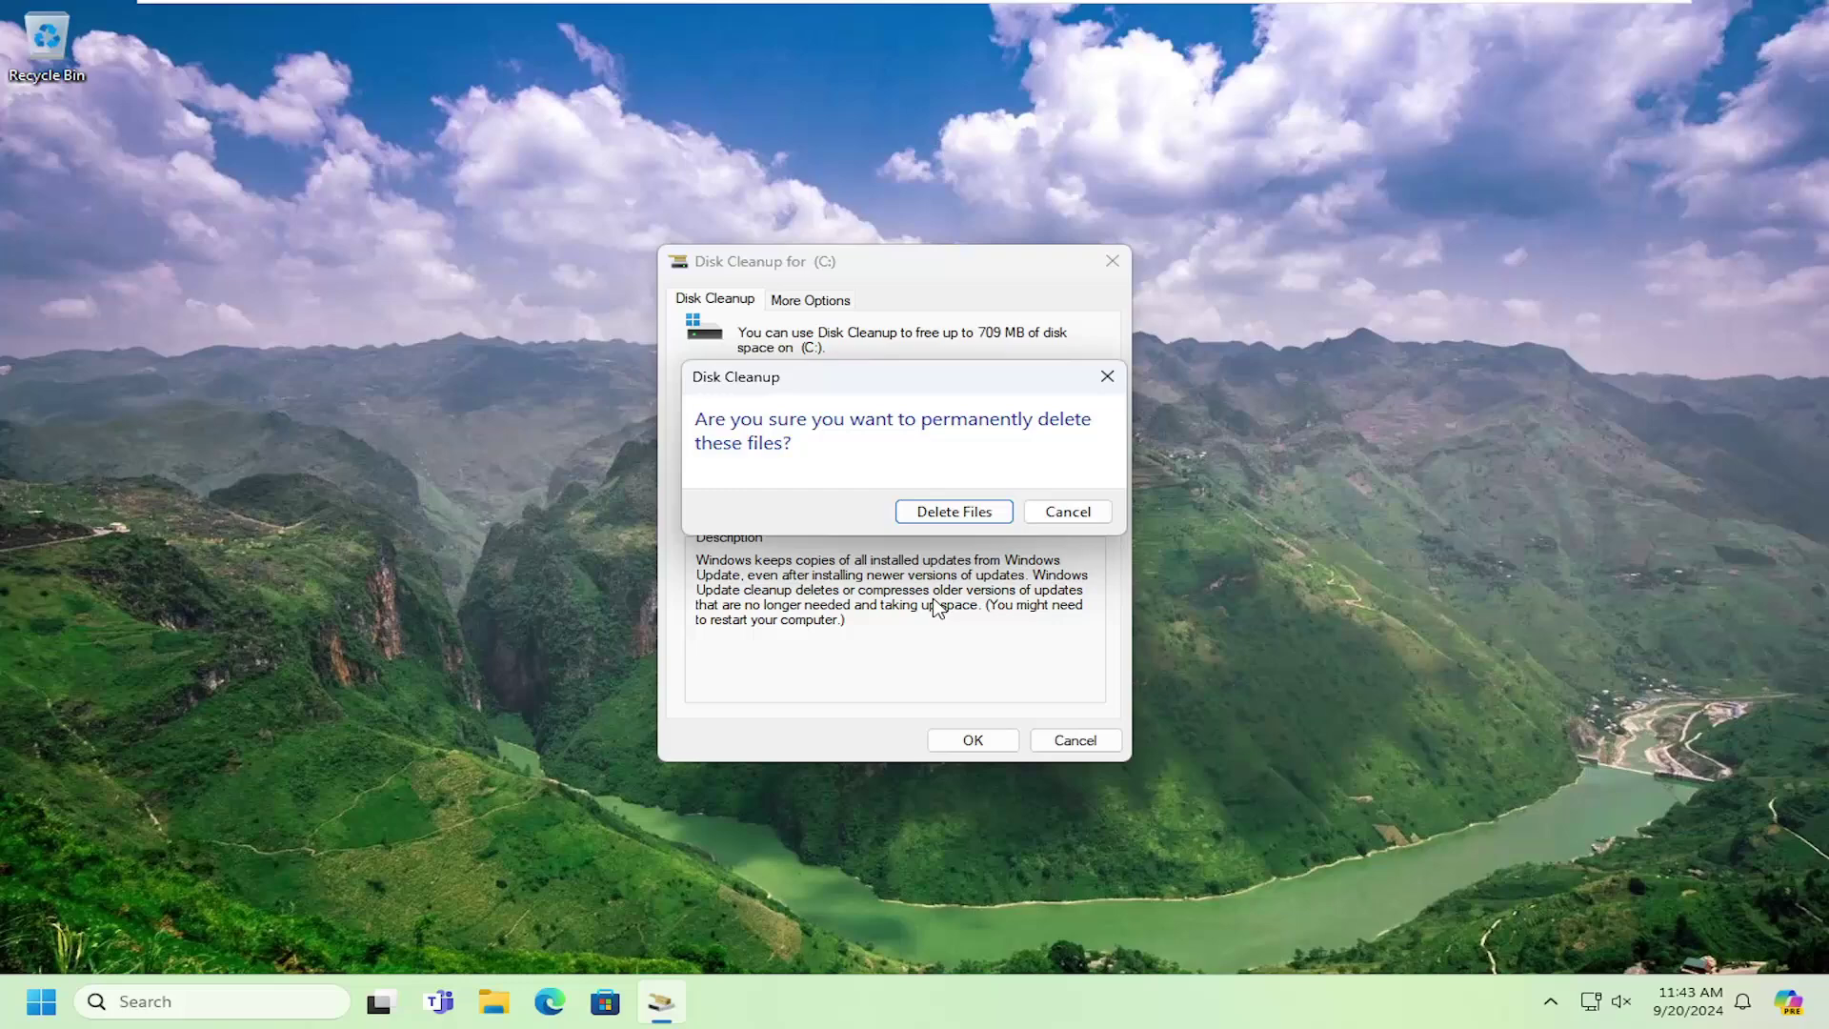
pyautogui.click(946, 512)
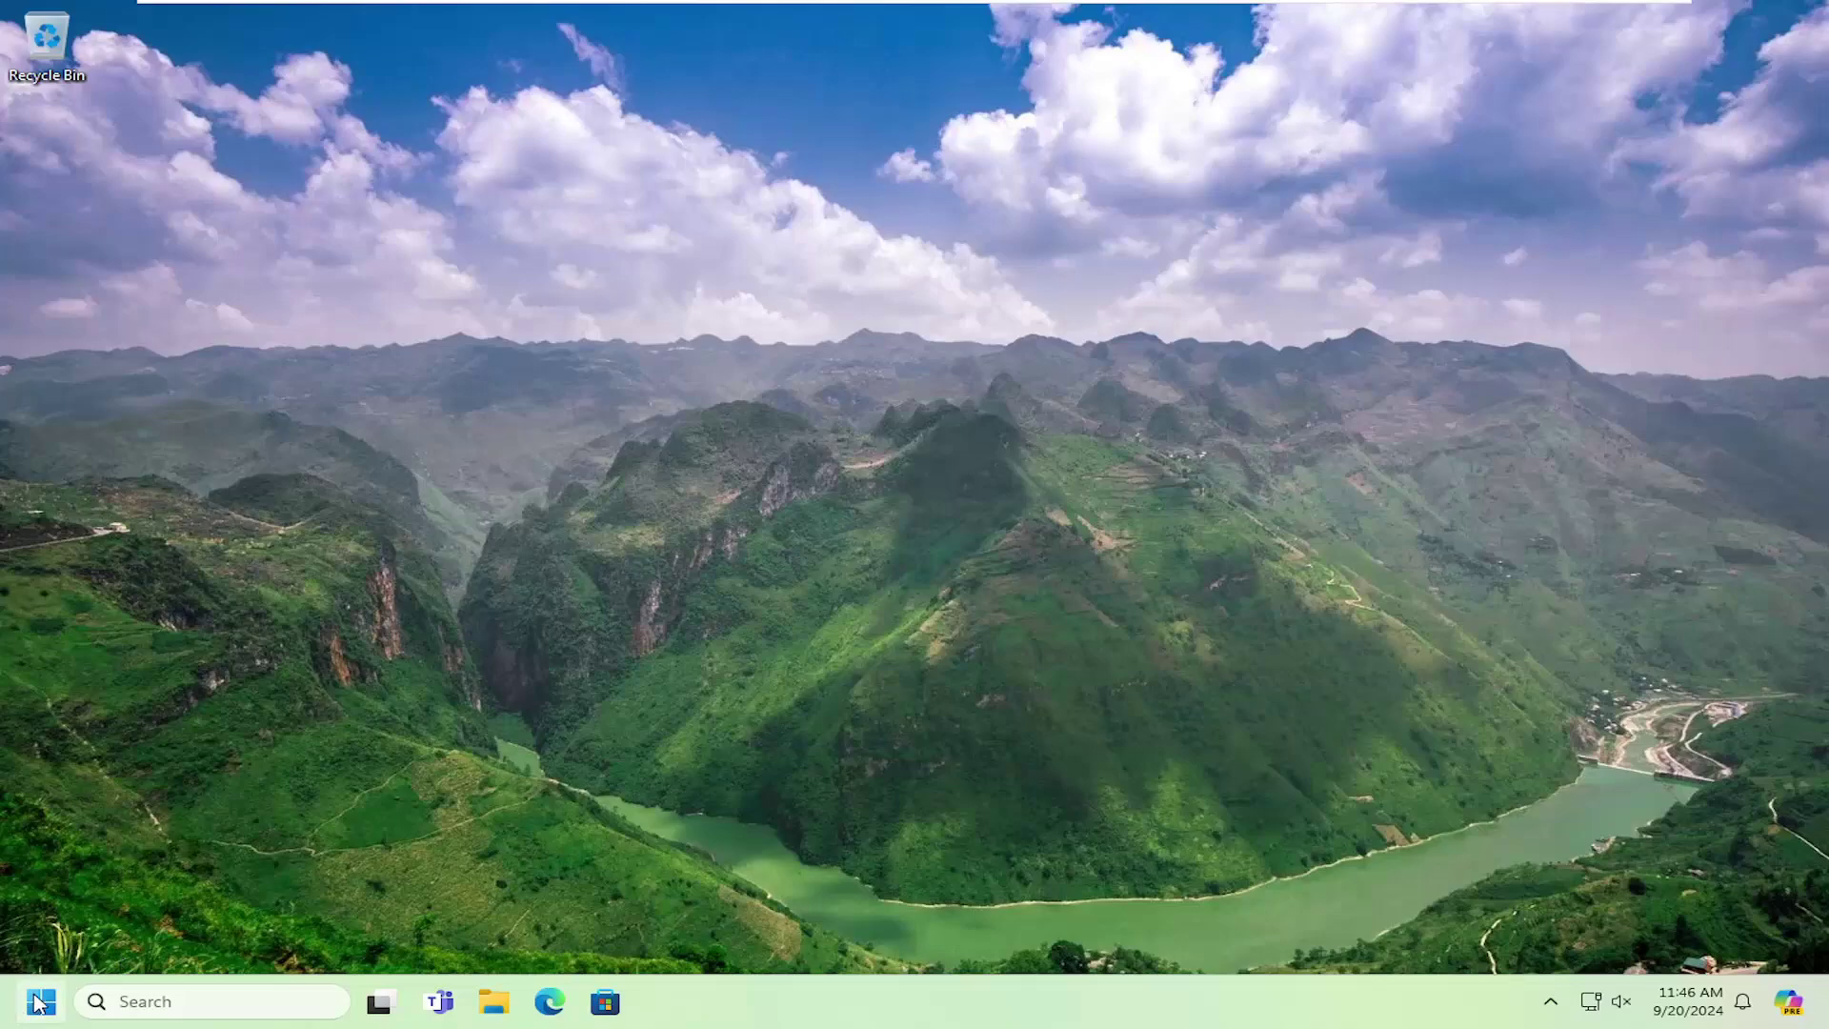
# Open Installed apps, filtered to all drives, and sort the list by size, largest first
pyautogui.click(38, 1002)
pyautogui.write('programs')
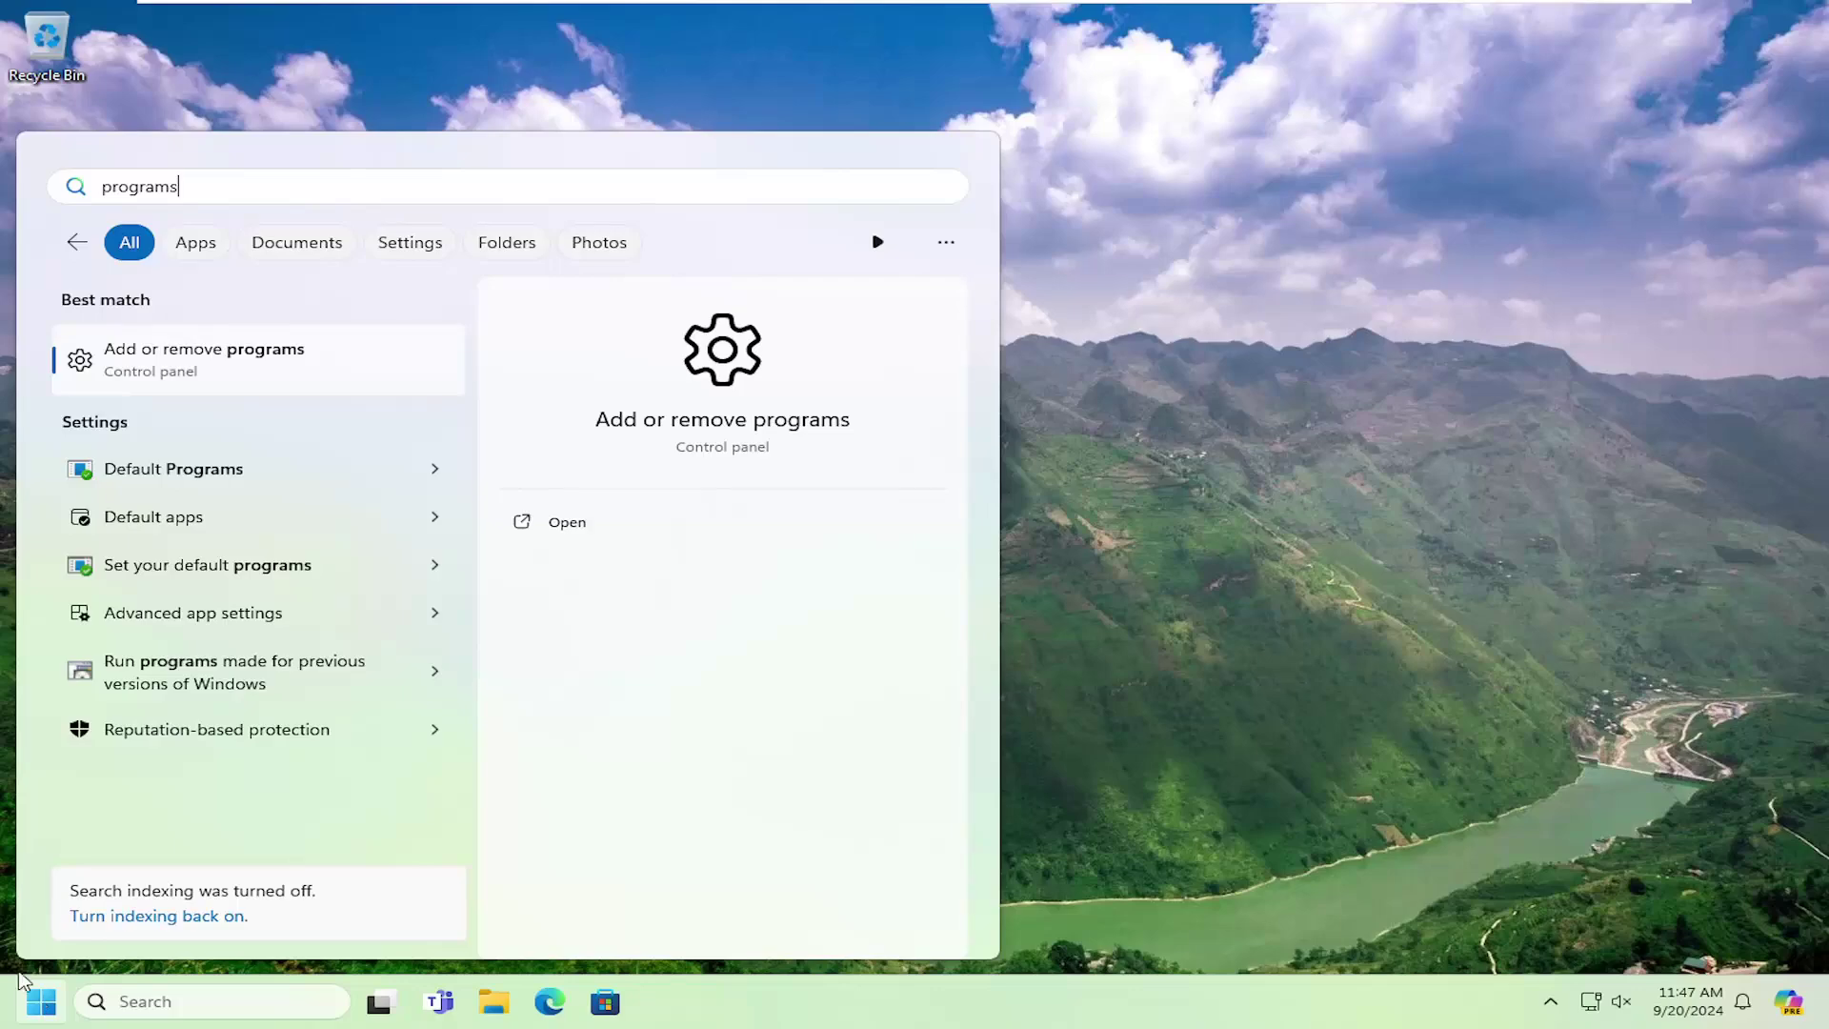
pyautogui.click(199, 360)
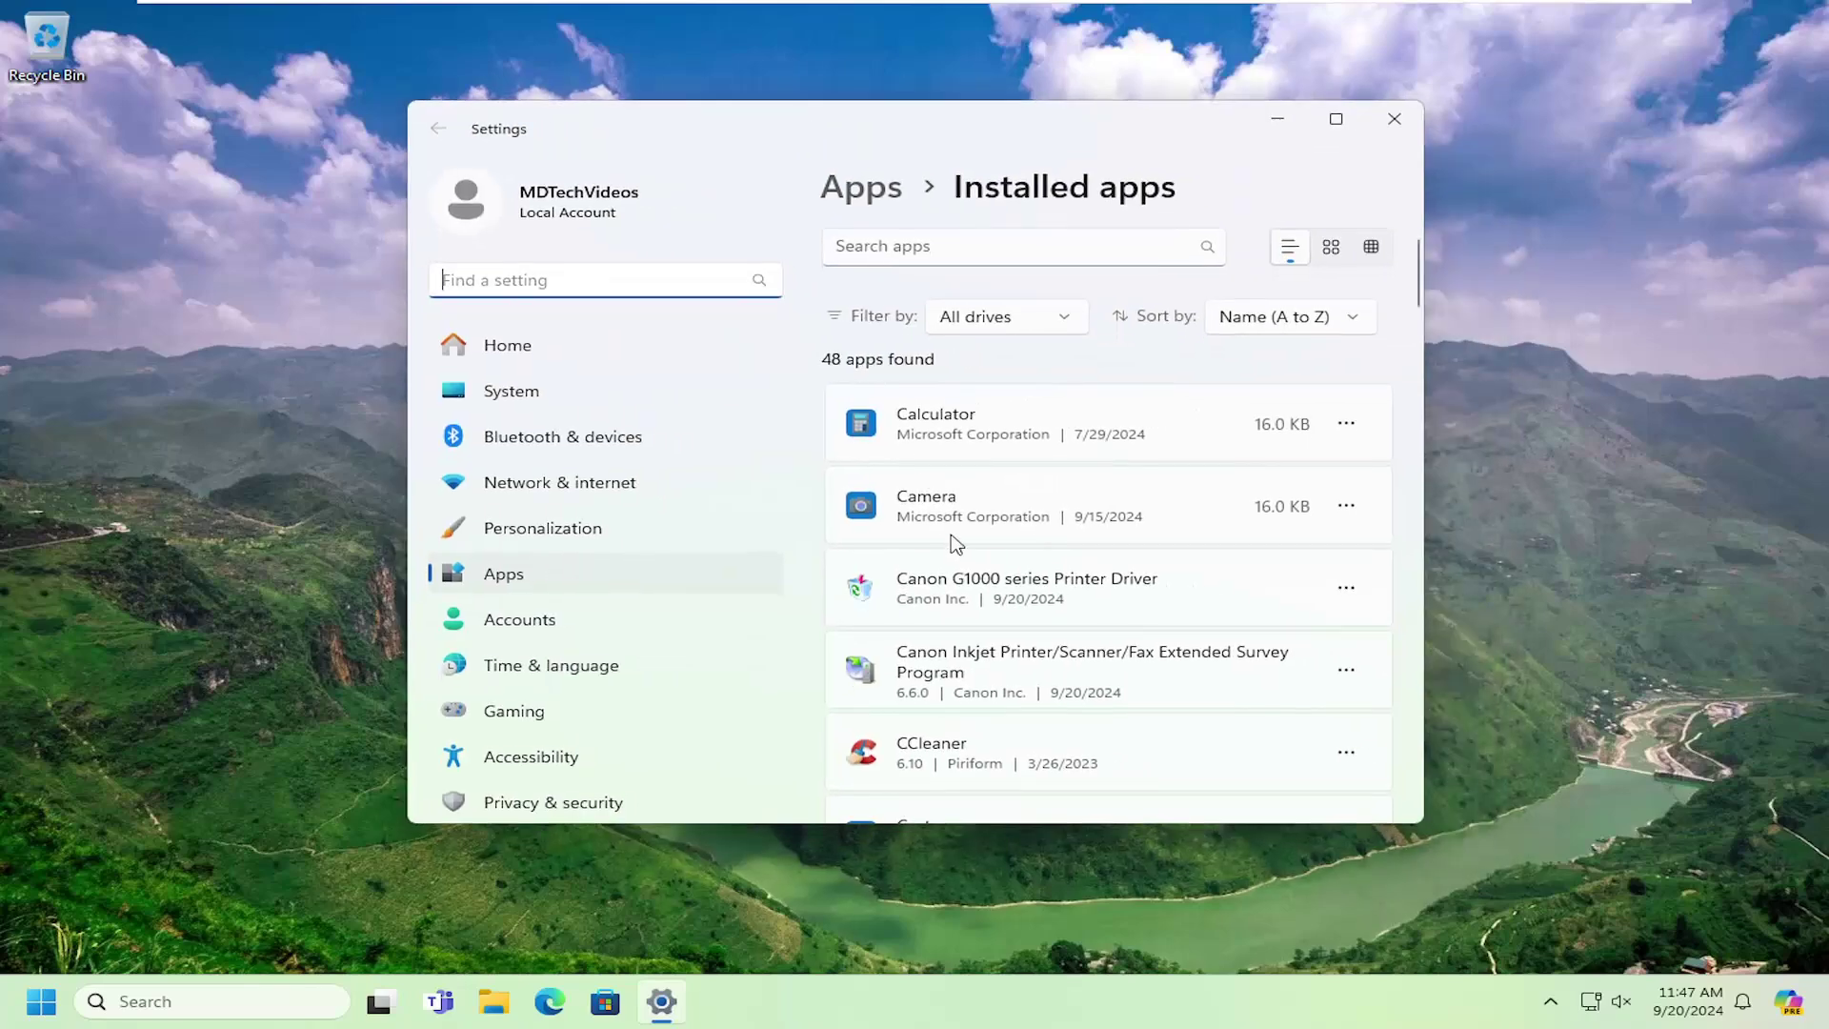
pyautogui.click(1000, 324)
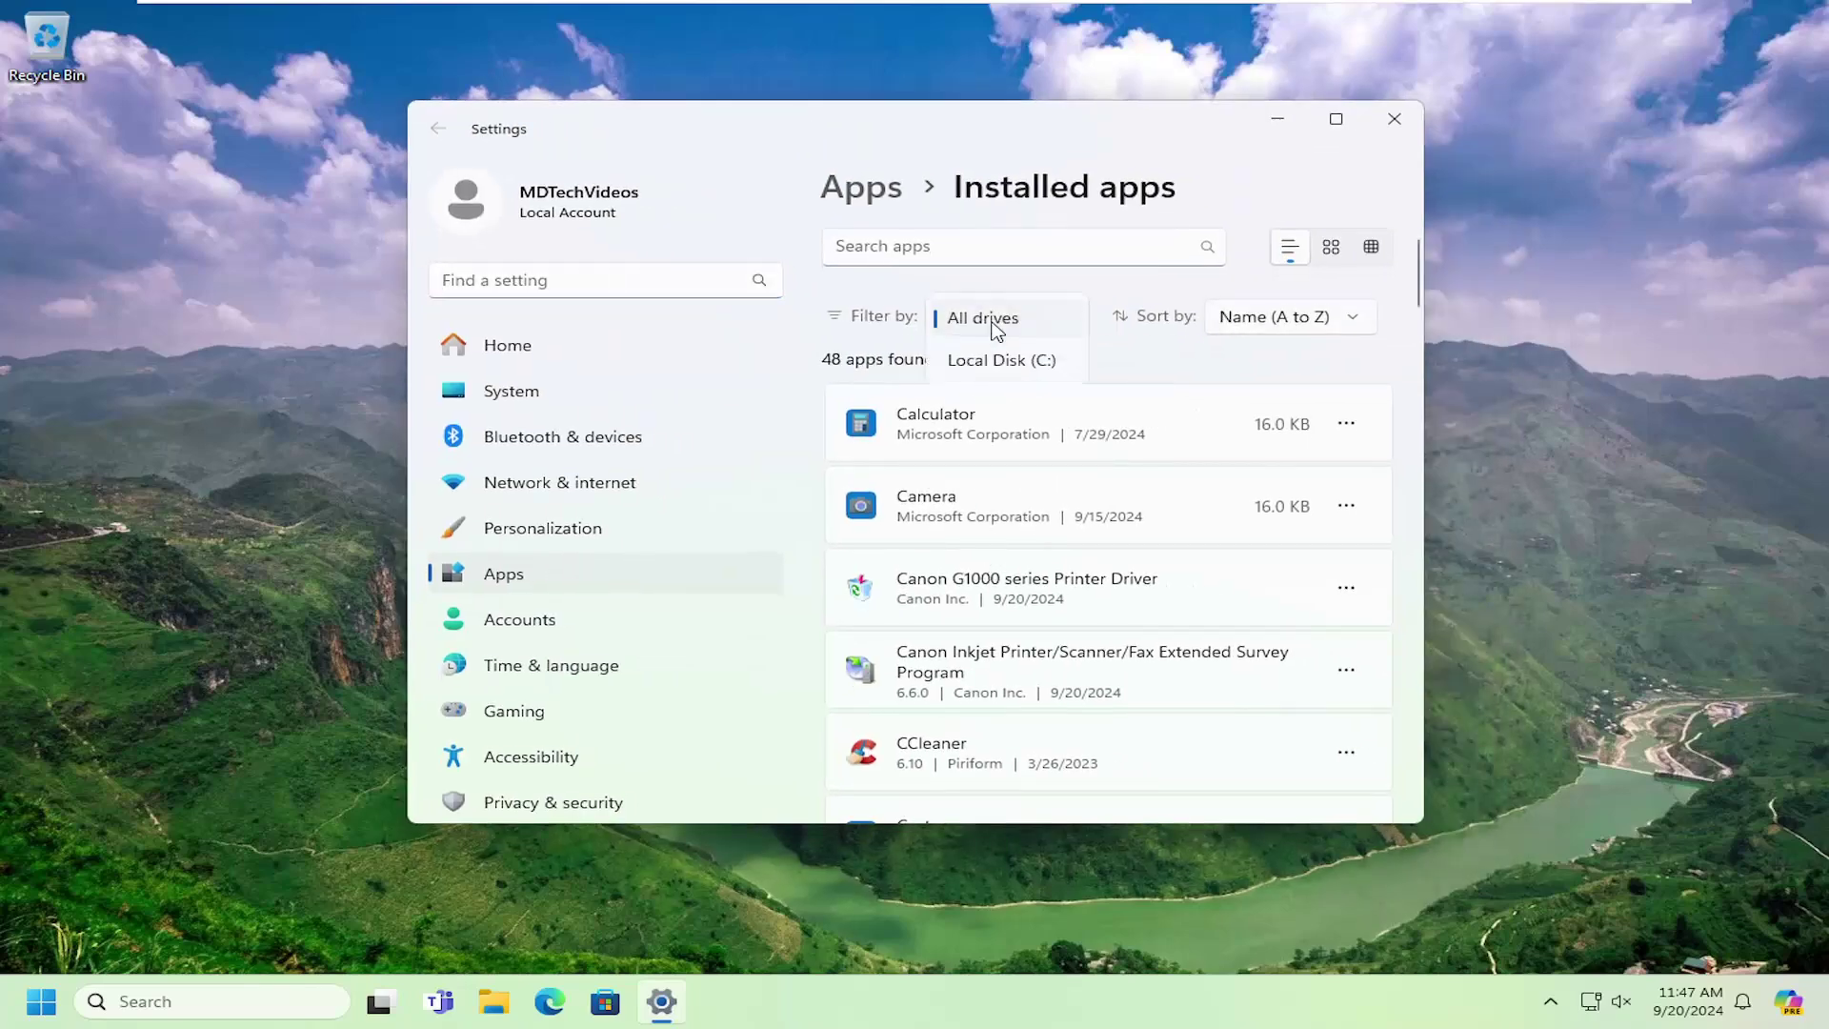
pyautogui.click(1197, 364)
pyautogui.click(1288, 321)
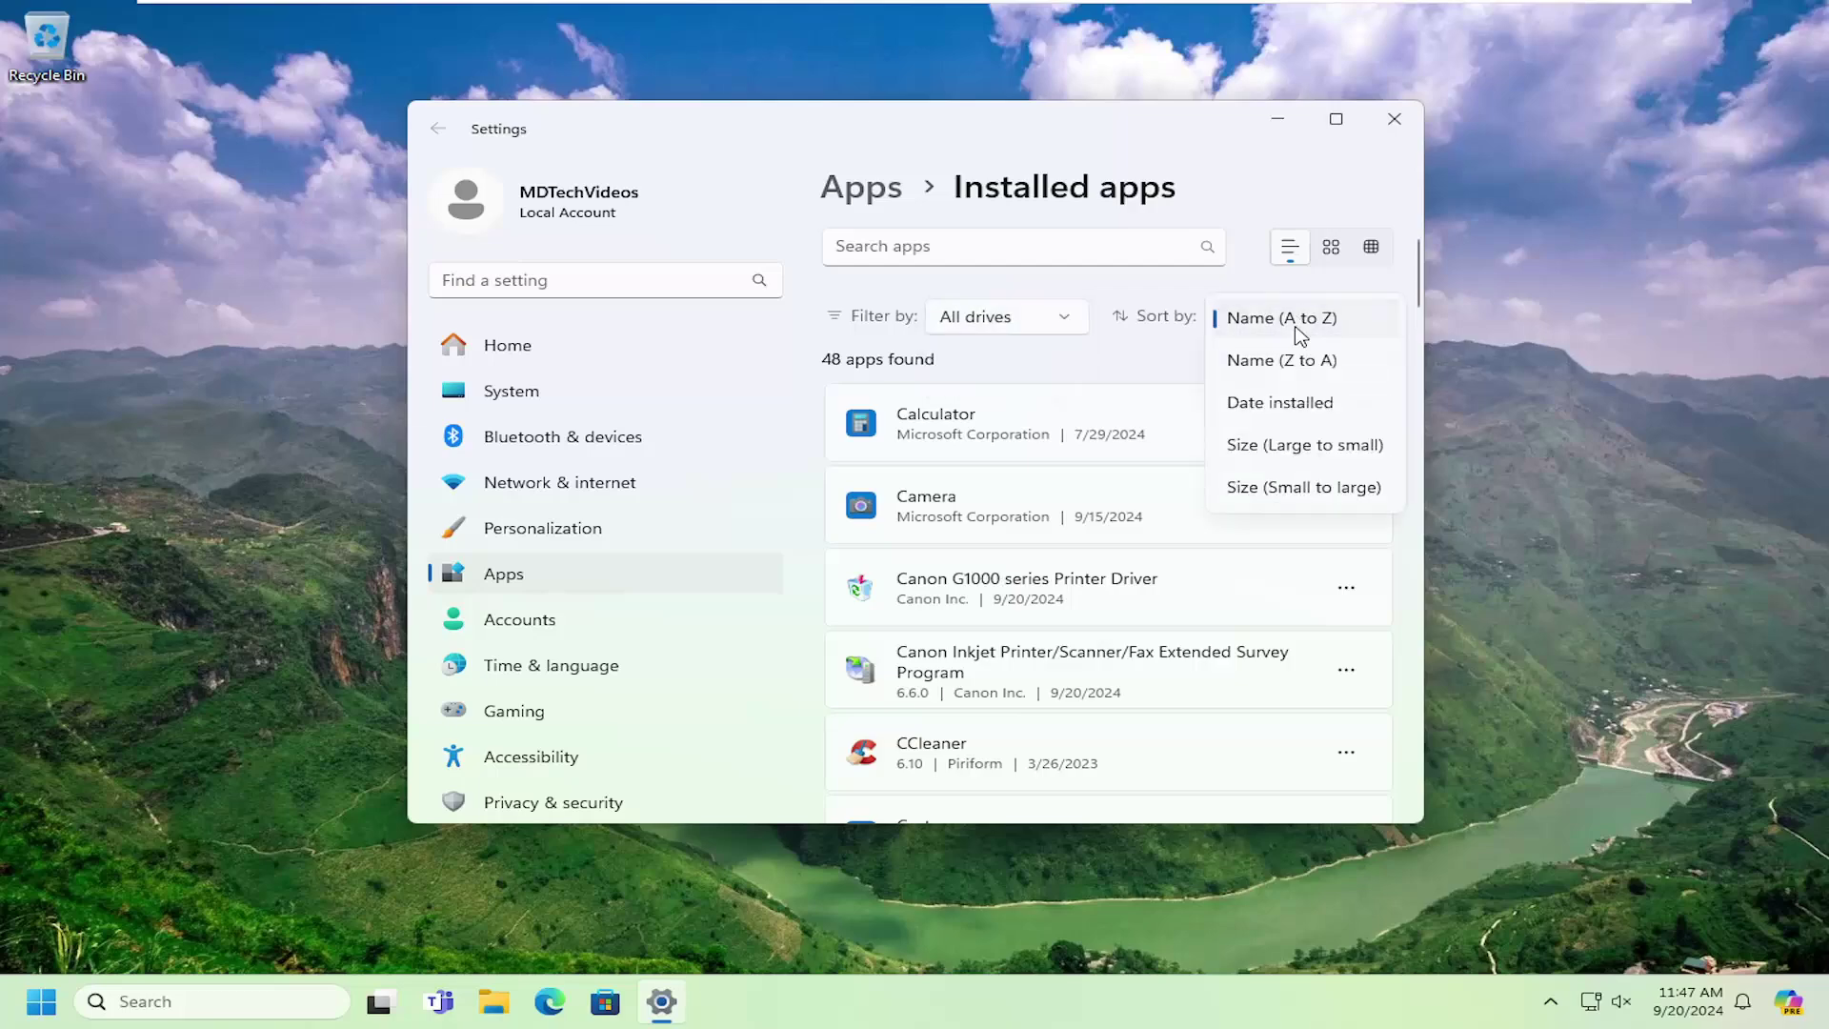
pyautogui.click(1273, 448)
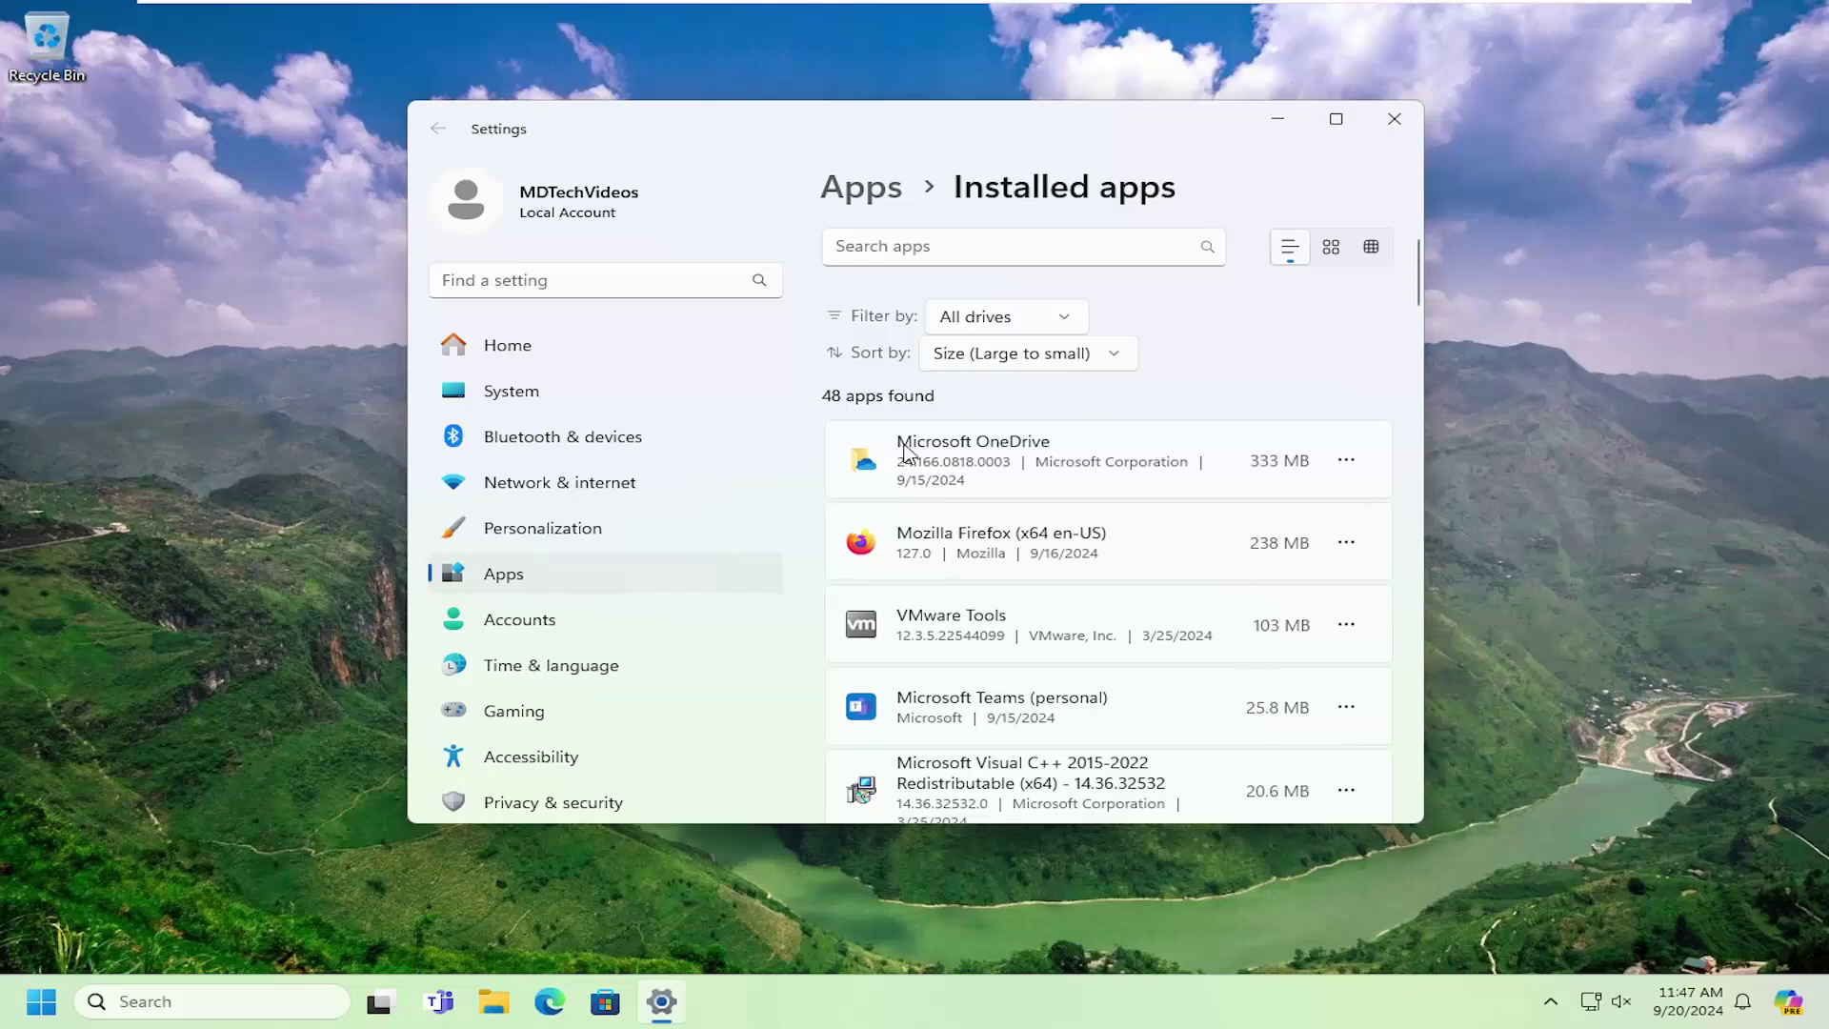
# Uninstall Microsoft OneDrive (333 MB), approving the admin prompt, leaving 47 apps
pyautogui.click(1346, 461)
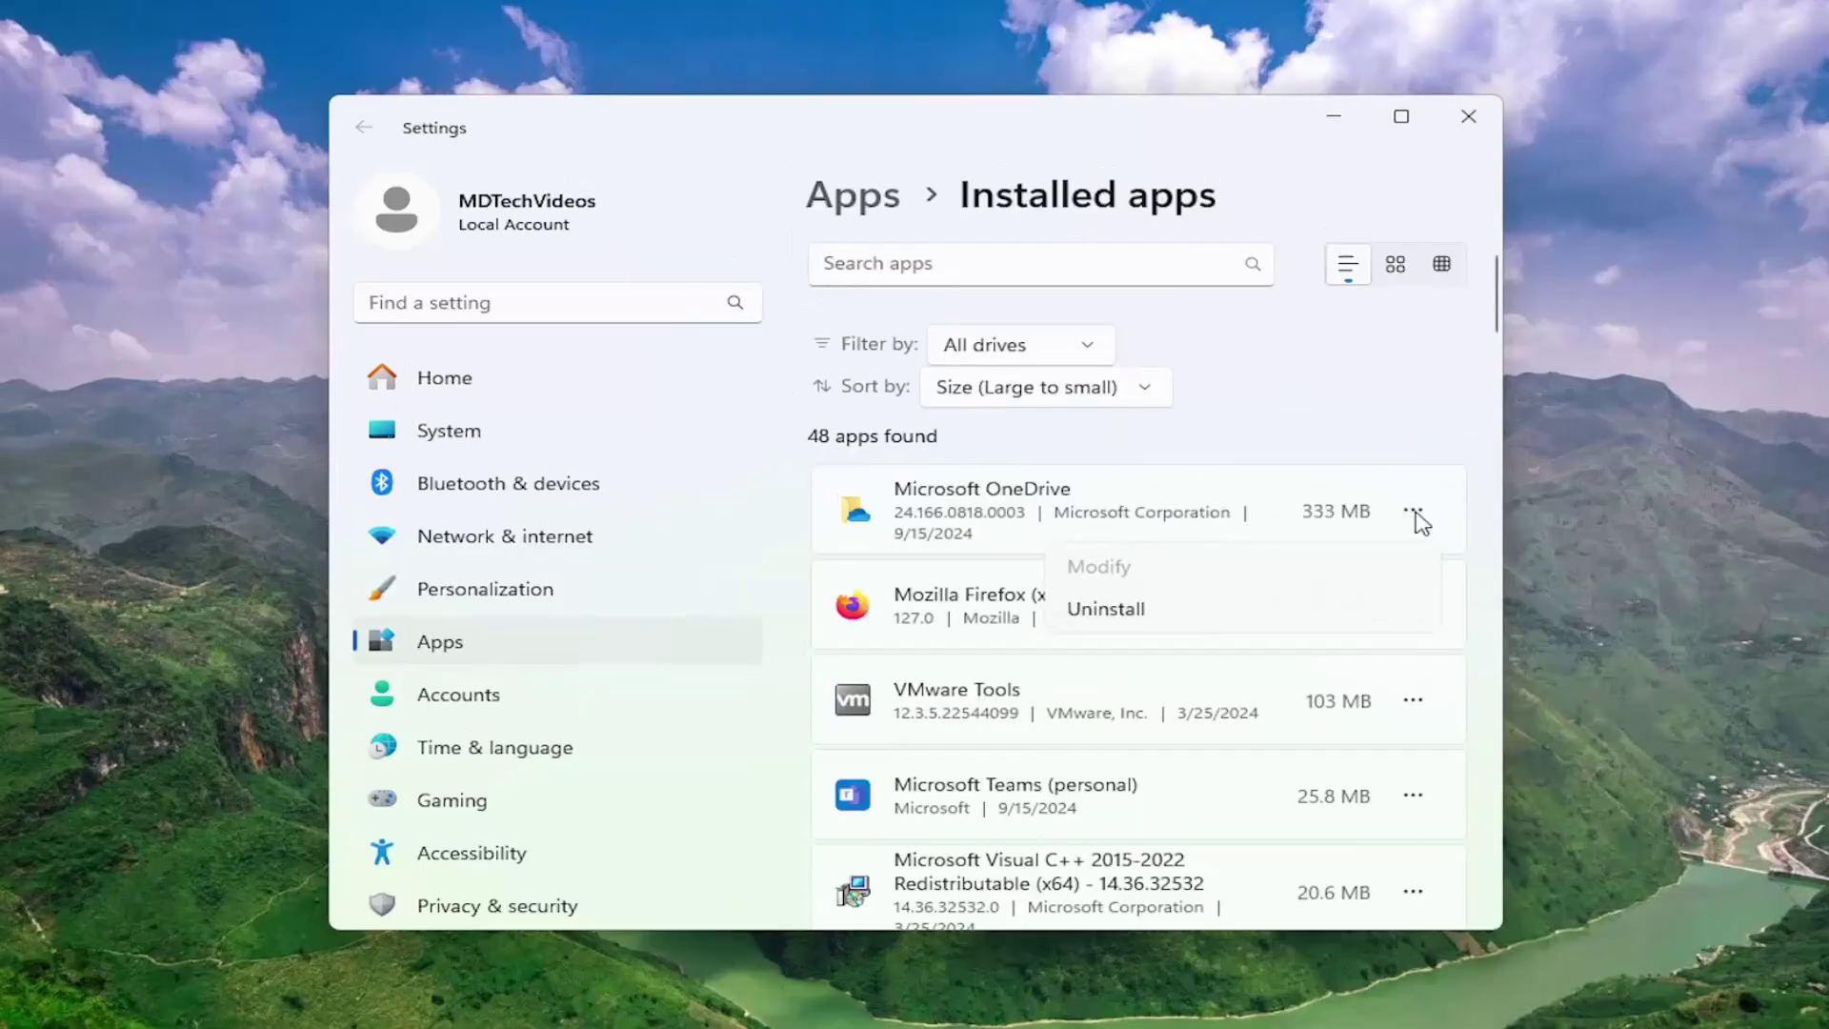
pyautogui.click(1095, 549)
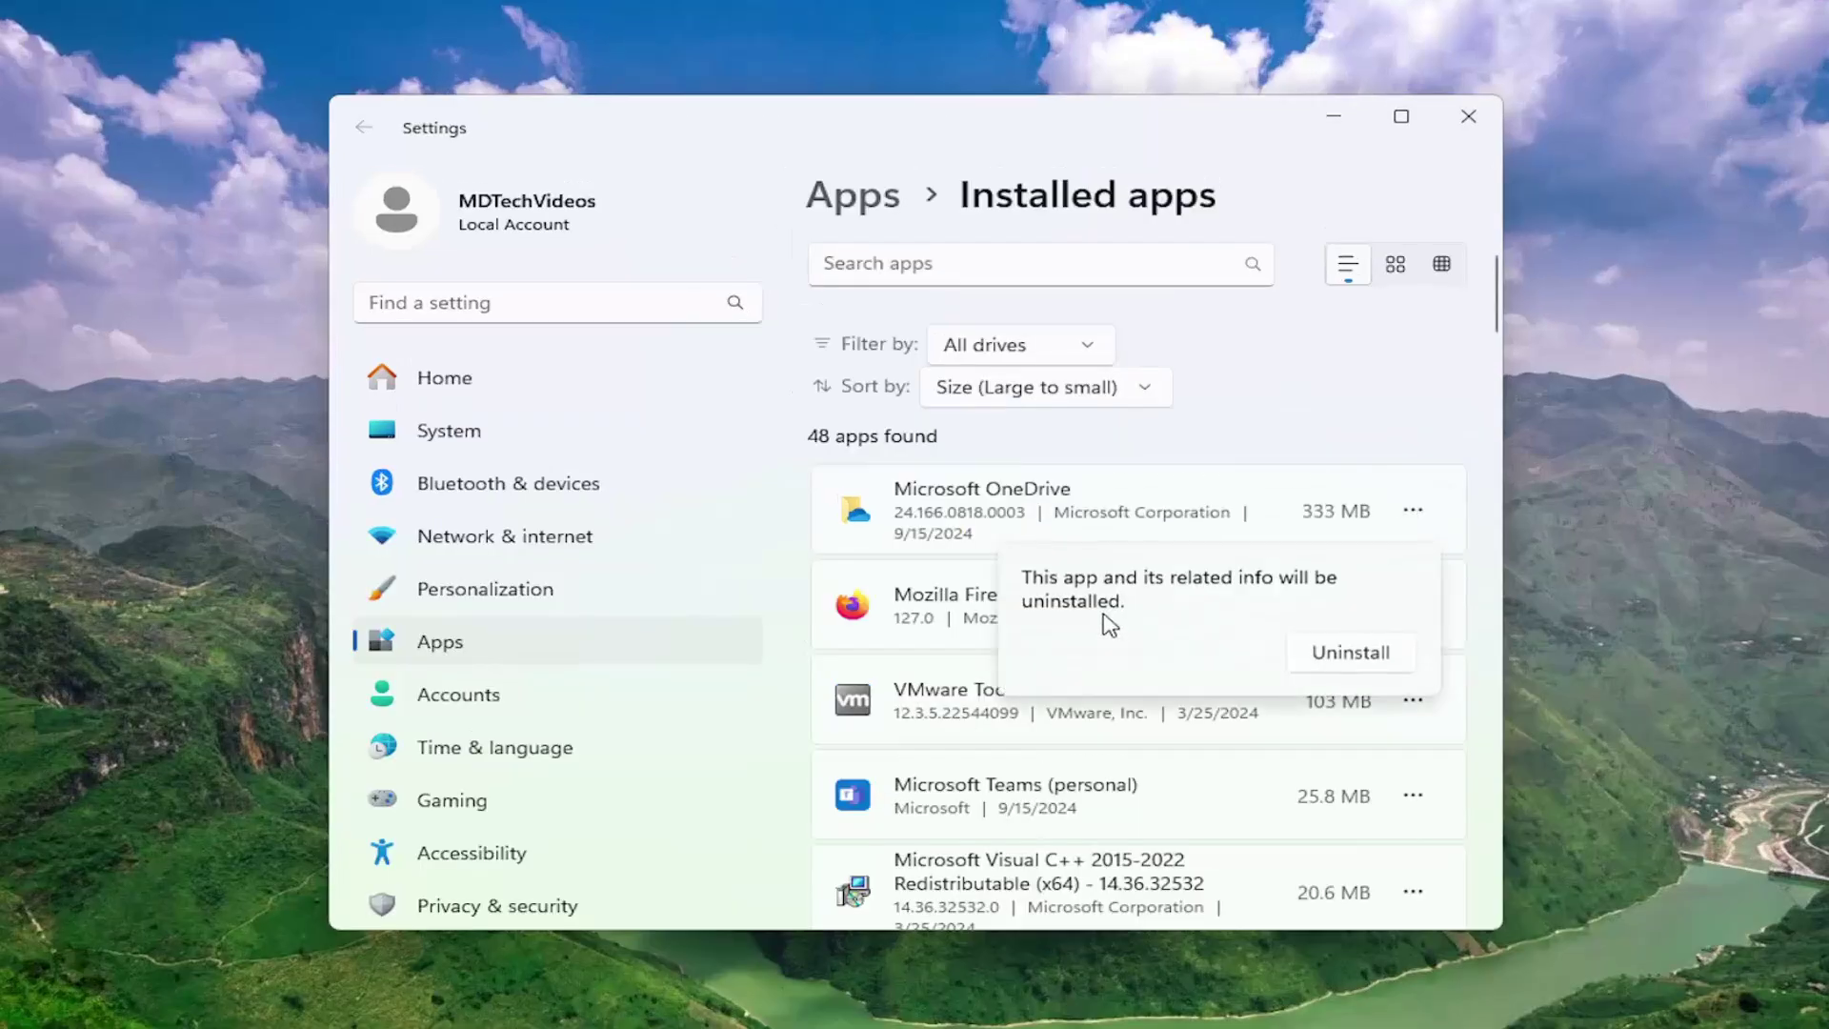
pyautogui.click(1346, 657)
pyautogui.click(764, 789)
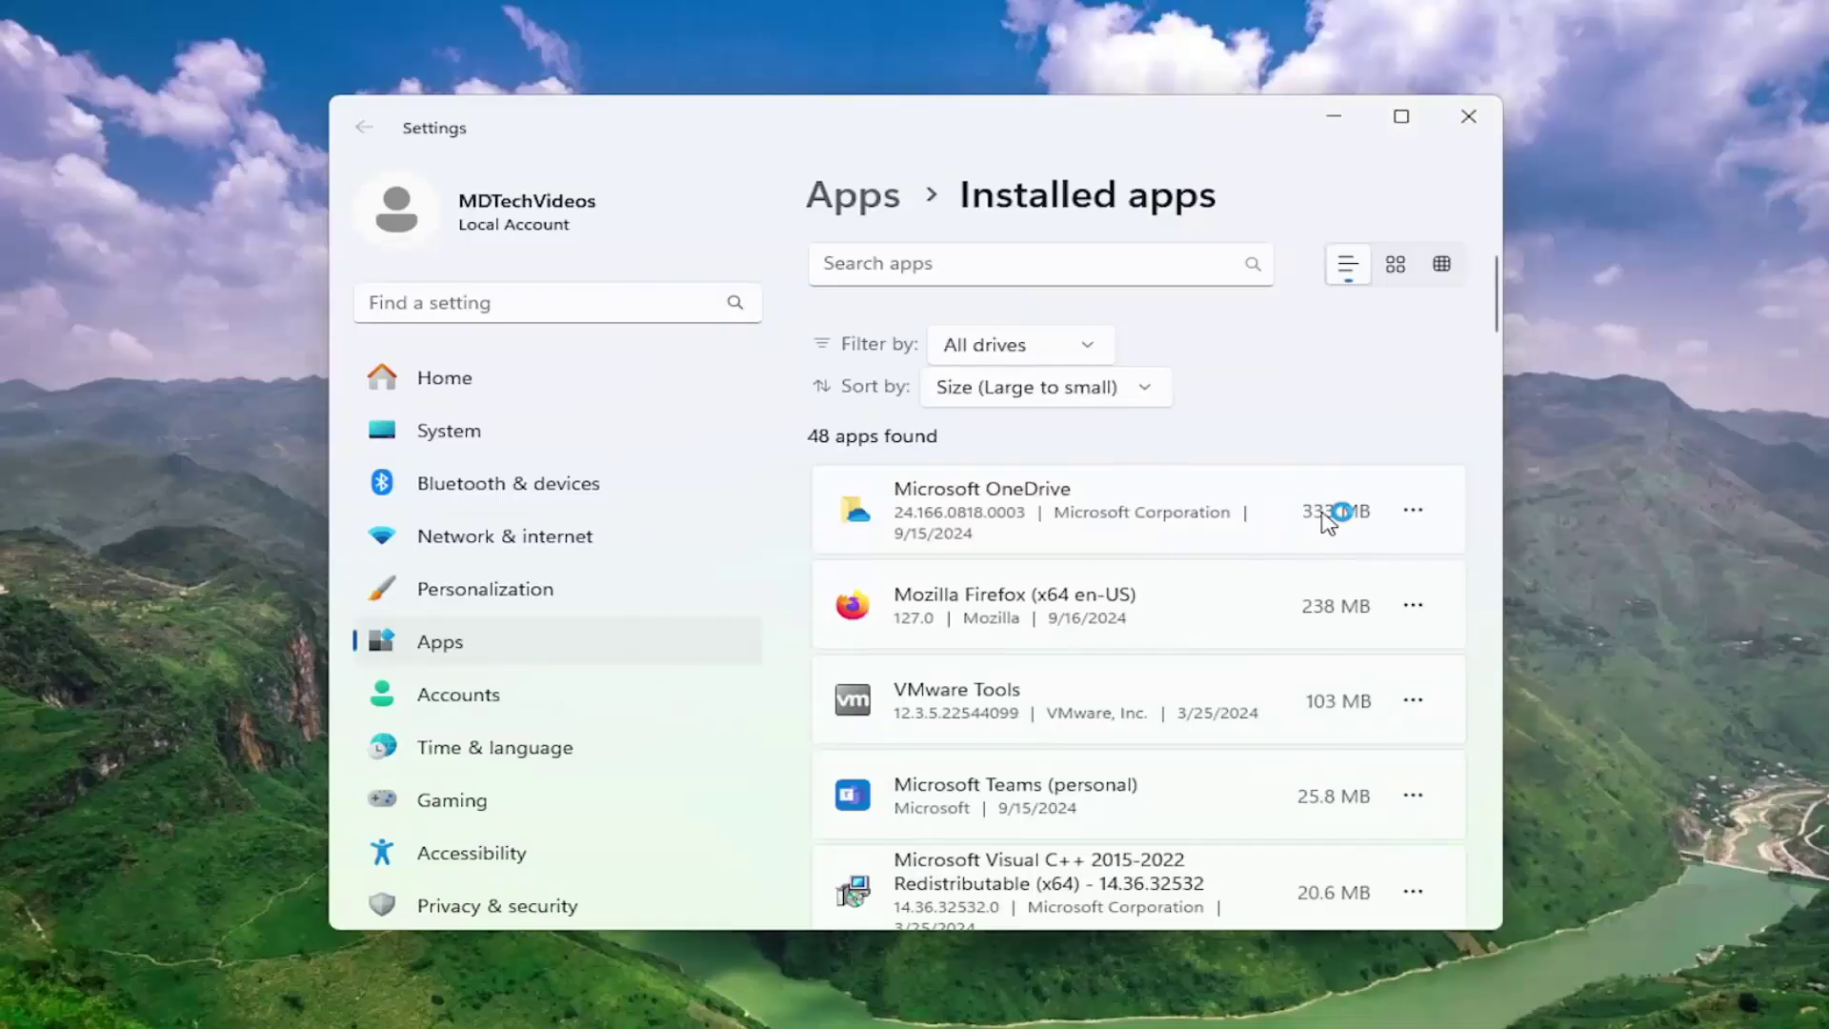
pyautogui.scroll(-10, 1329, 522)
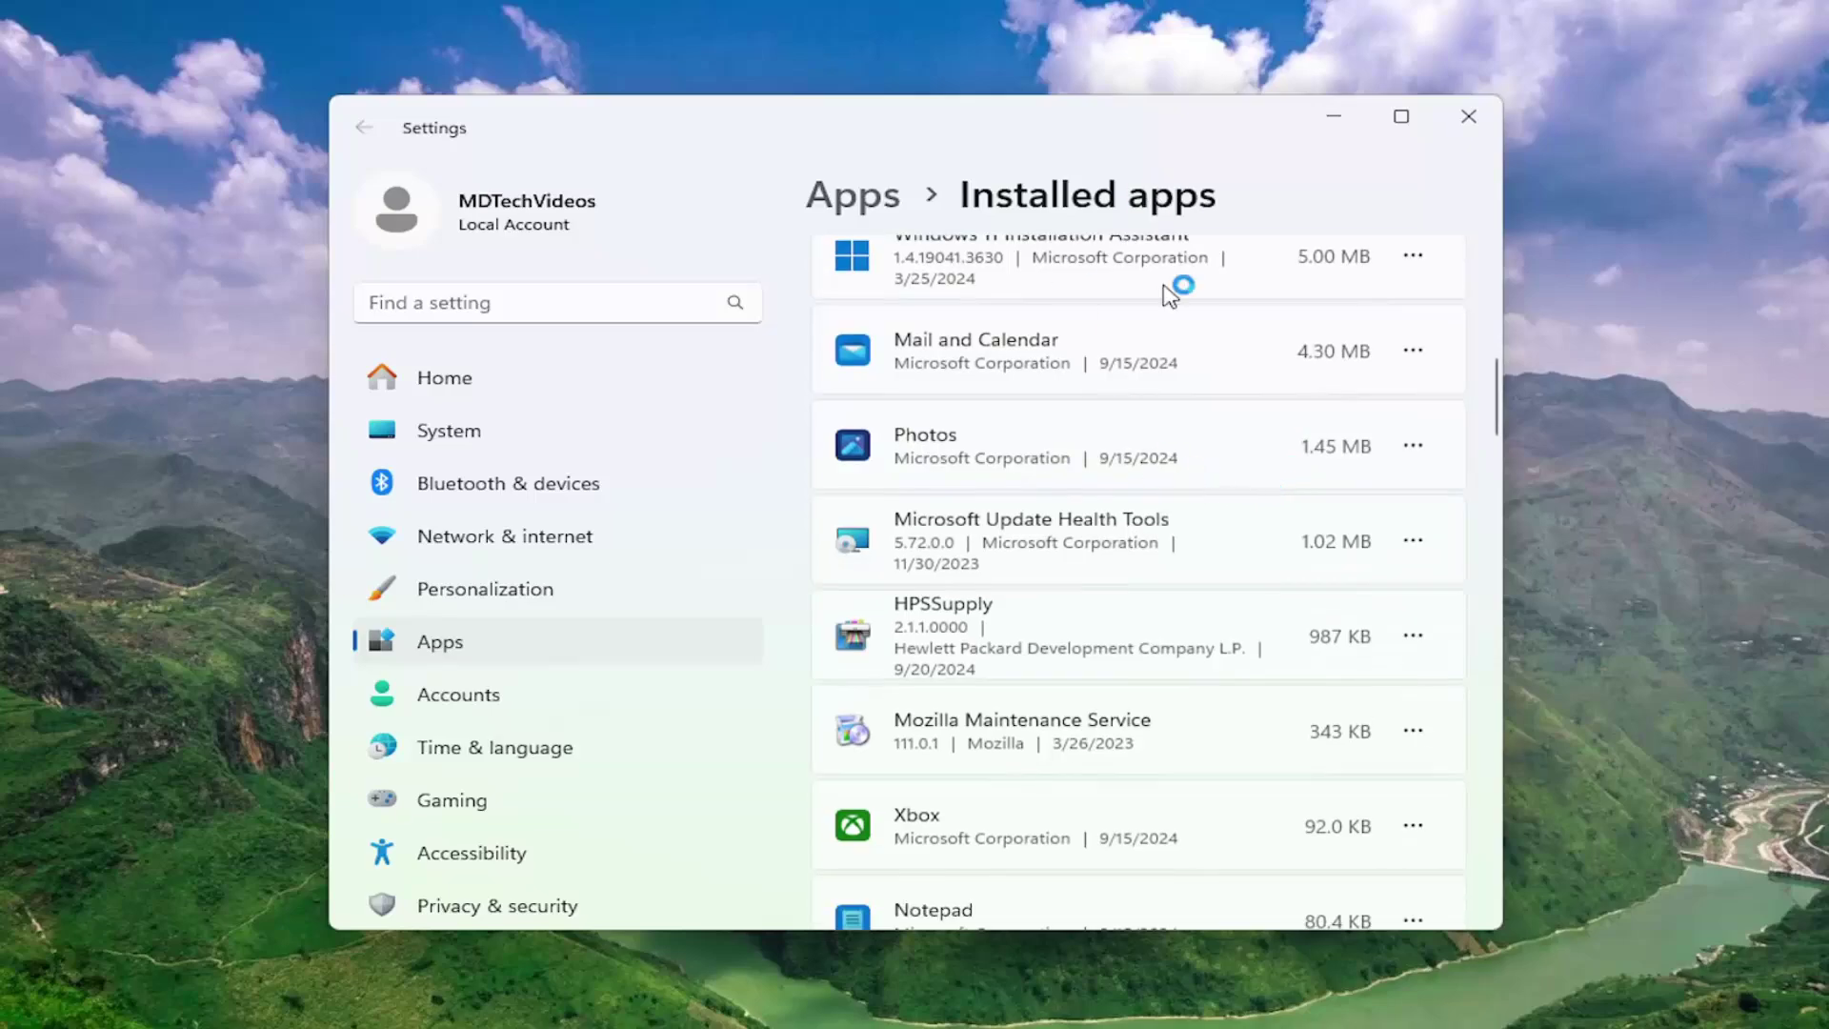
pyautogui.scroll(10, 1084, 591)
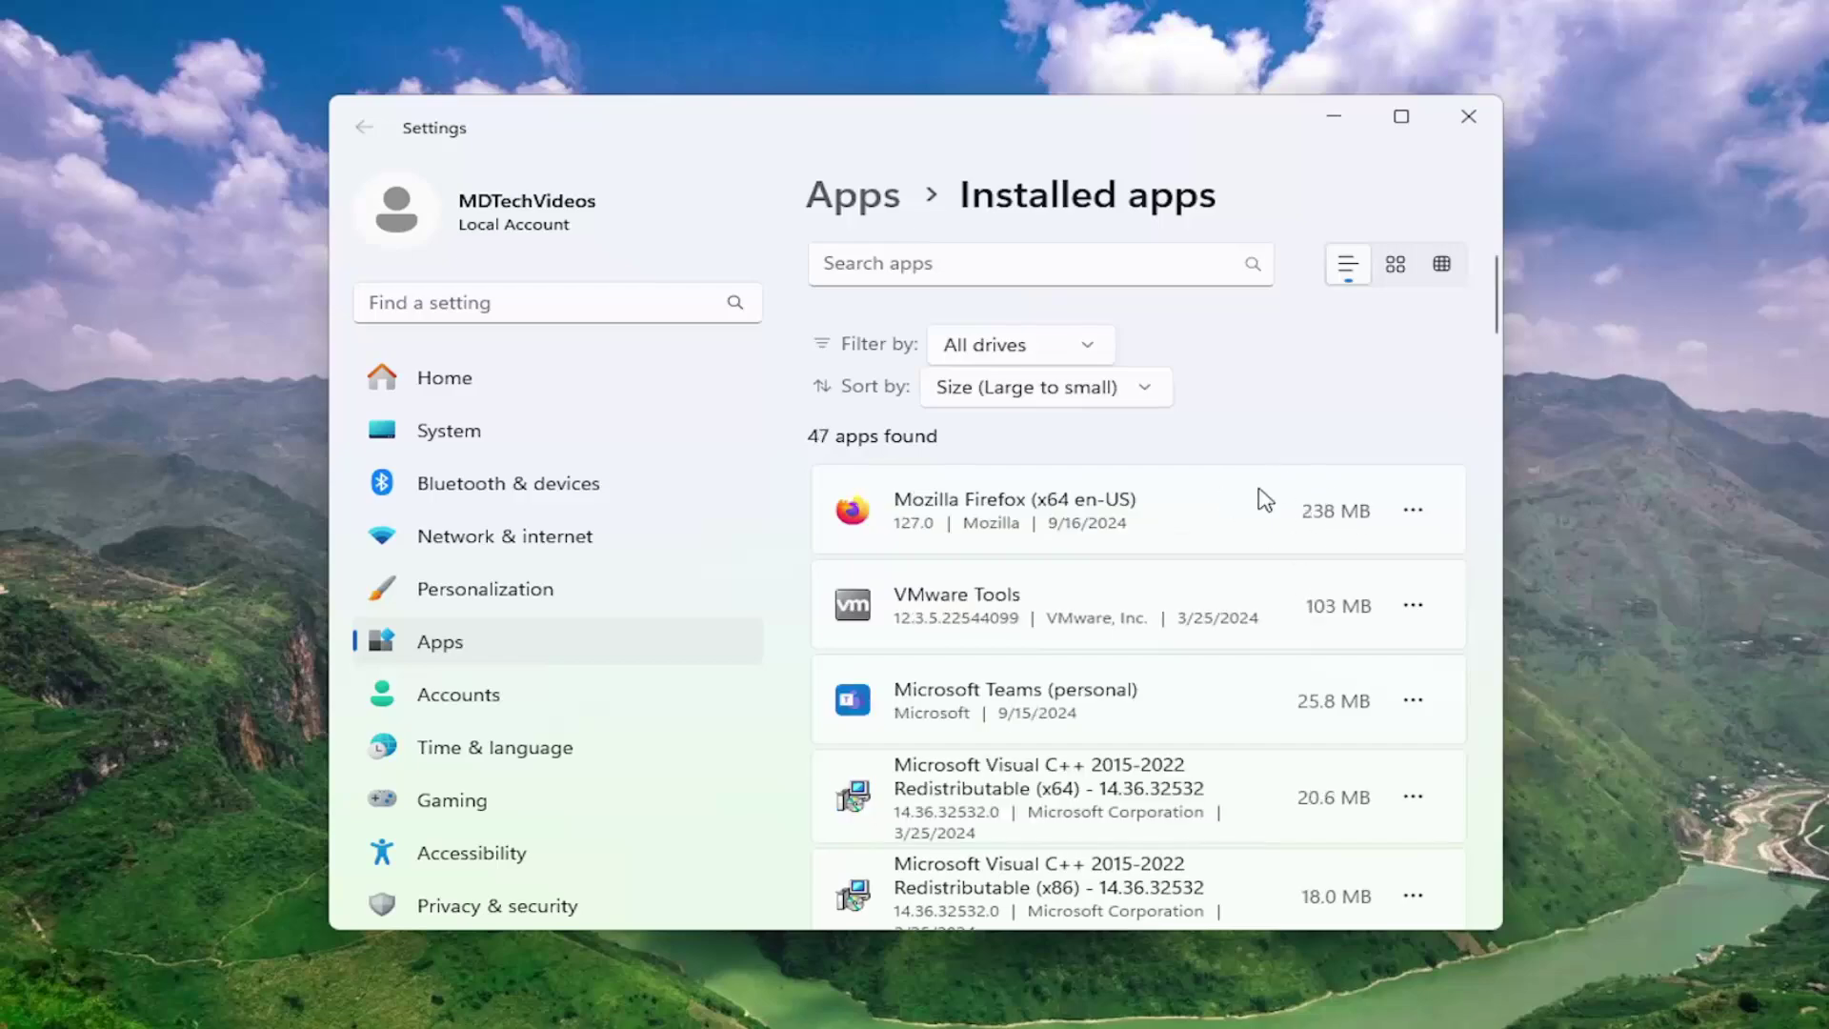
# Close Settings, restart the PC via Win+X, and skip the .NET Framework 3.5 installation prompt
pyautogui.click(1468, 115)
pyautogui.press('super+x')
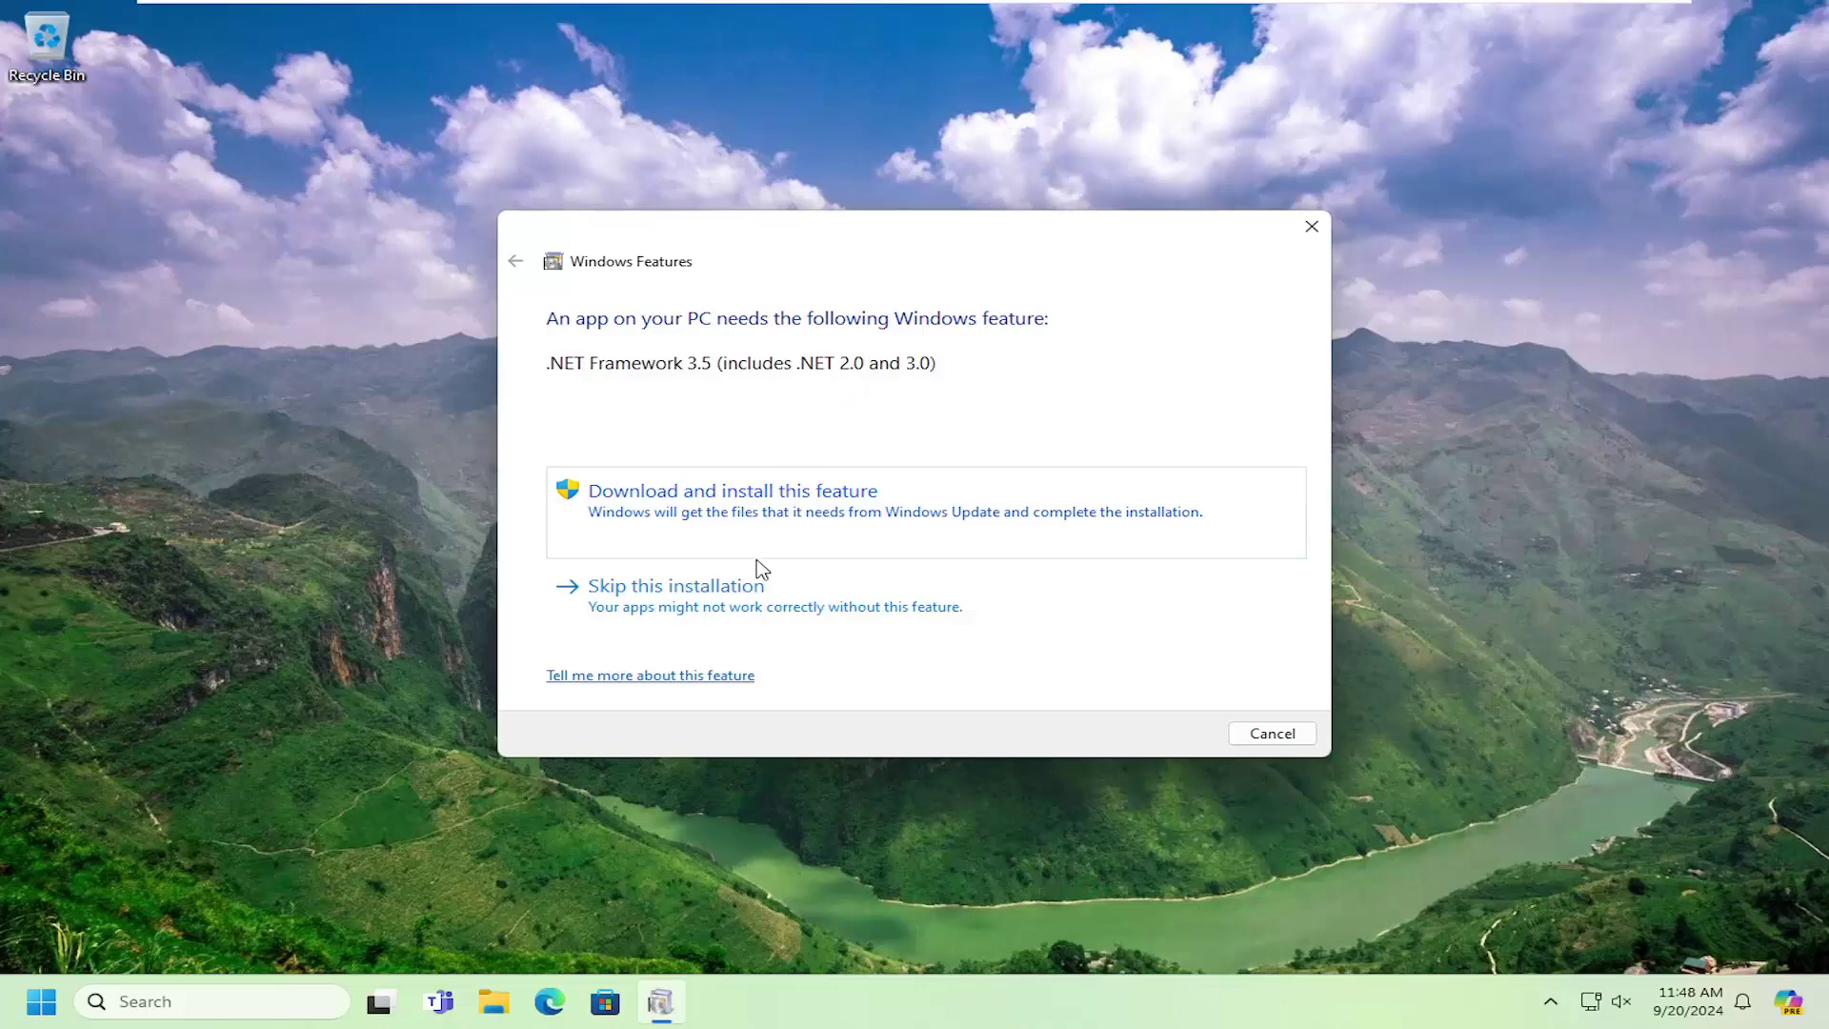
pyautogui.click(793, 610)
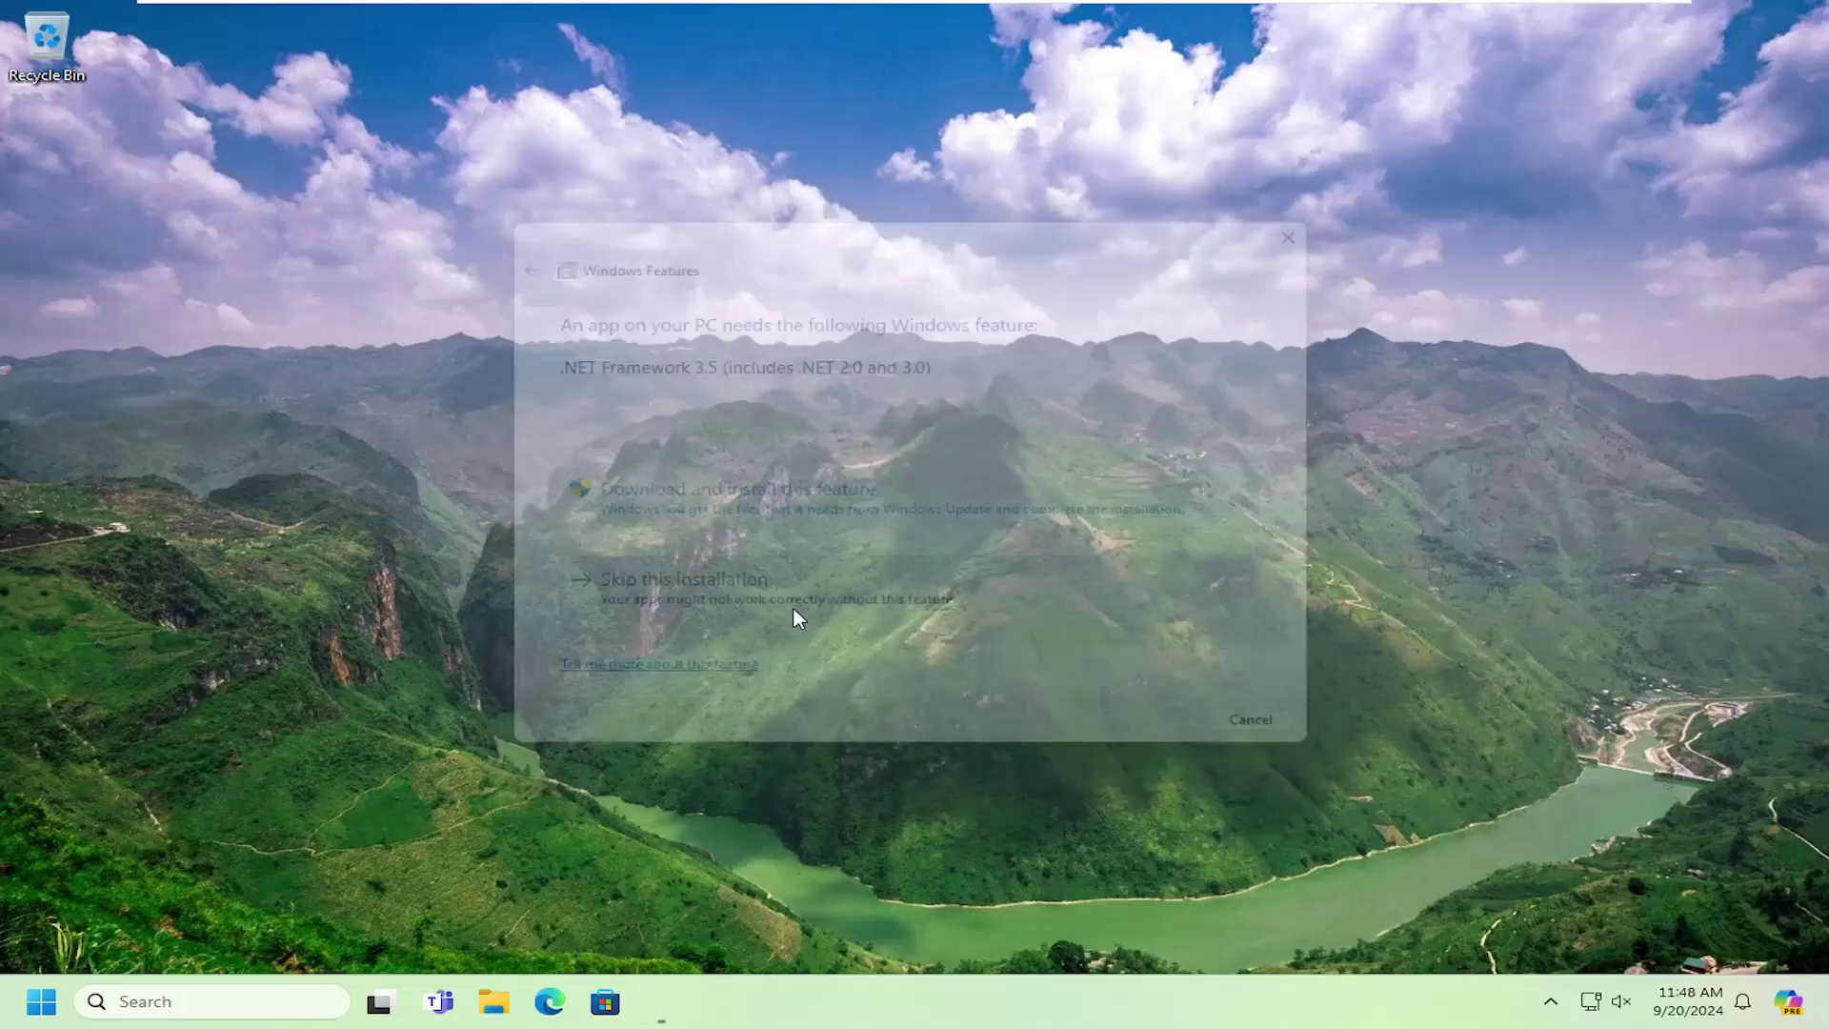